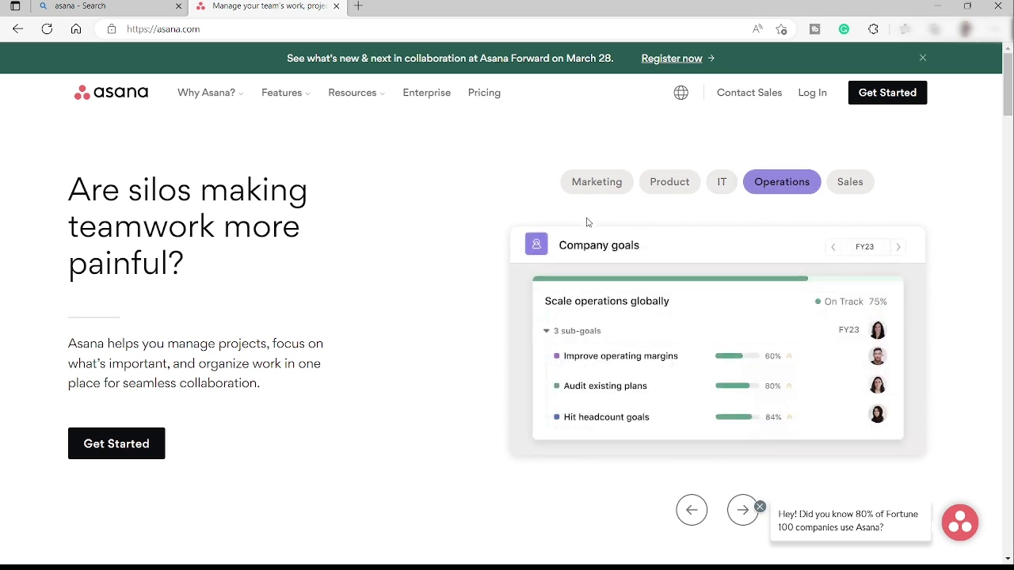
Step: Log in to Asana and open the Cross-Functional Project Plan project
click(820, 93)
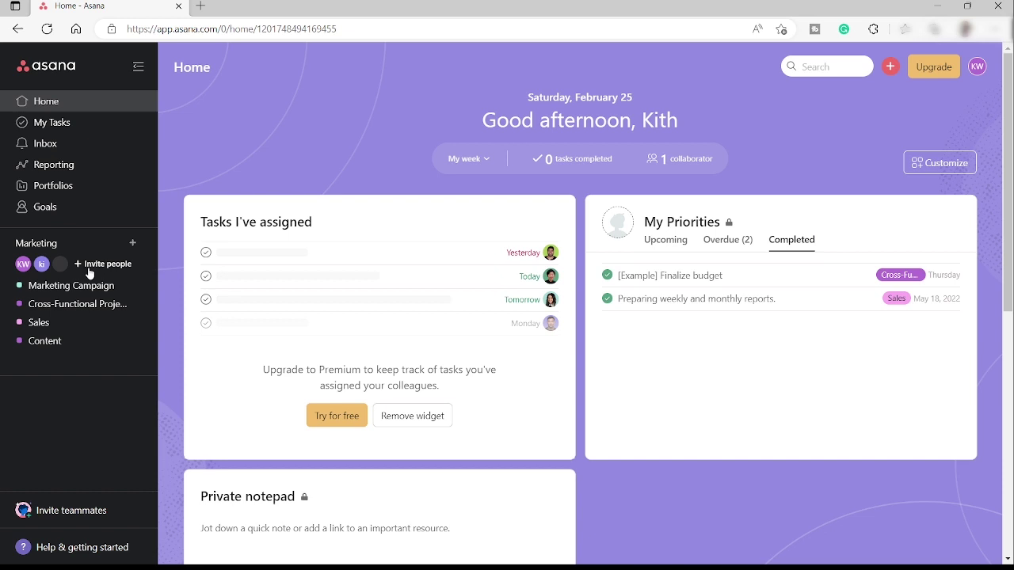
click(68, 345)
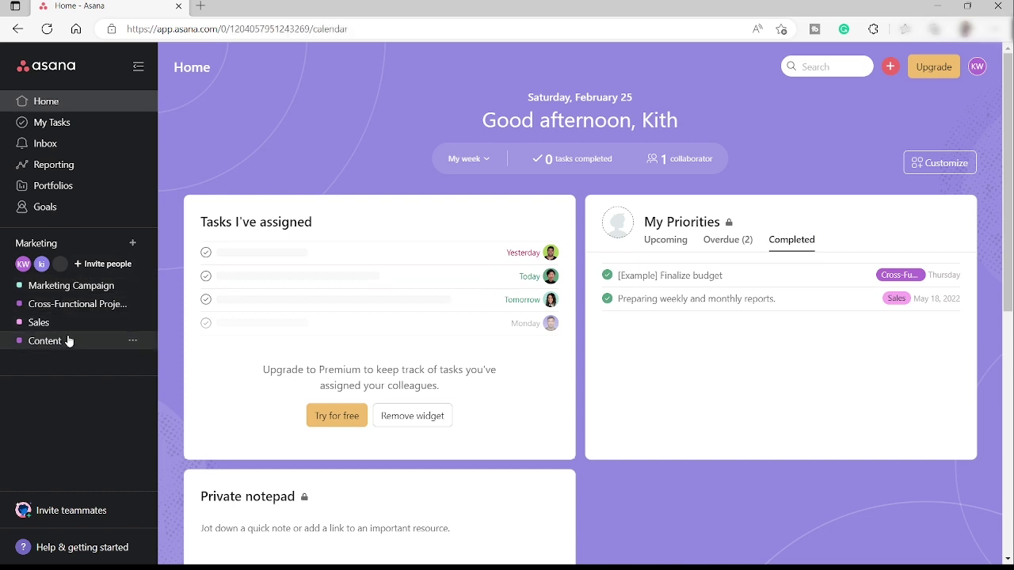
click(67, 309)
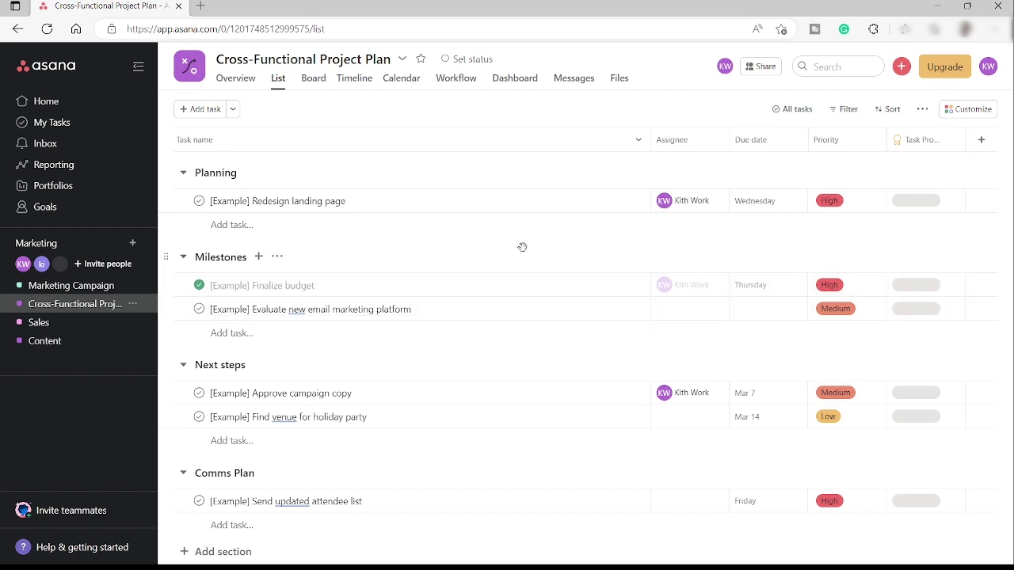
Step: Mark the "[Example] Finalize budget" task as incomplete and go through the project's Board and Timeline views to its Calendar
click(198, 287)
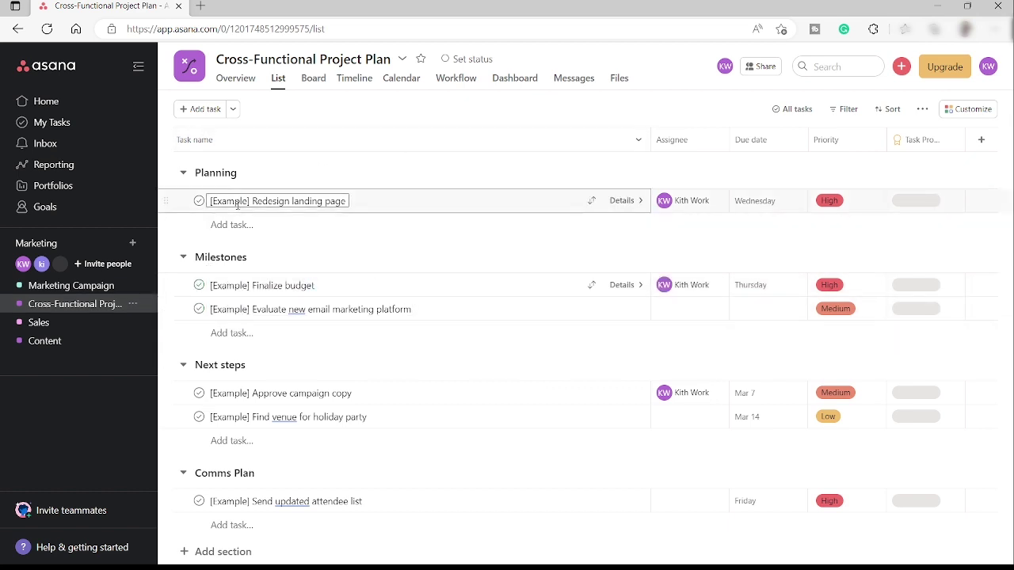
click(319, 87)
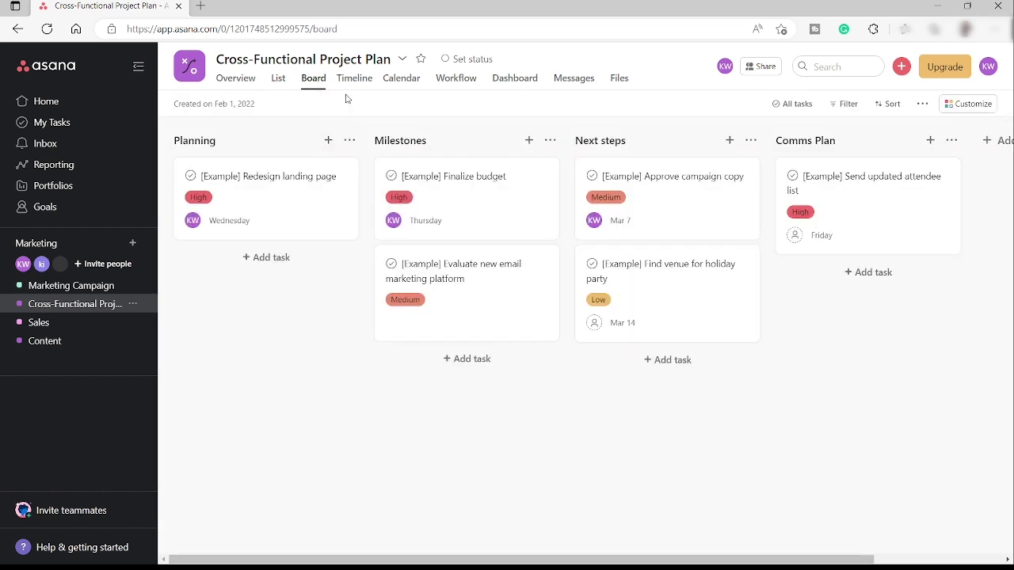
click(349, 82)
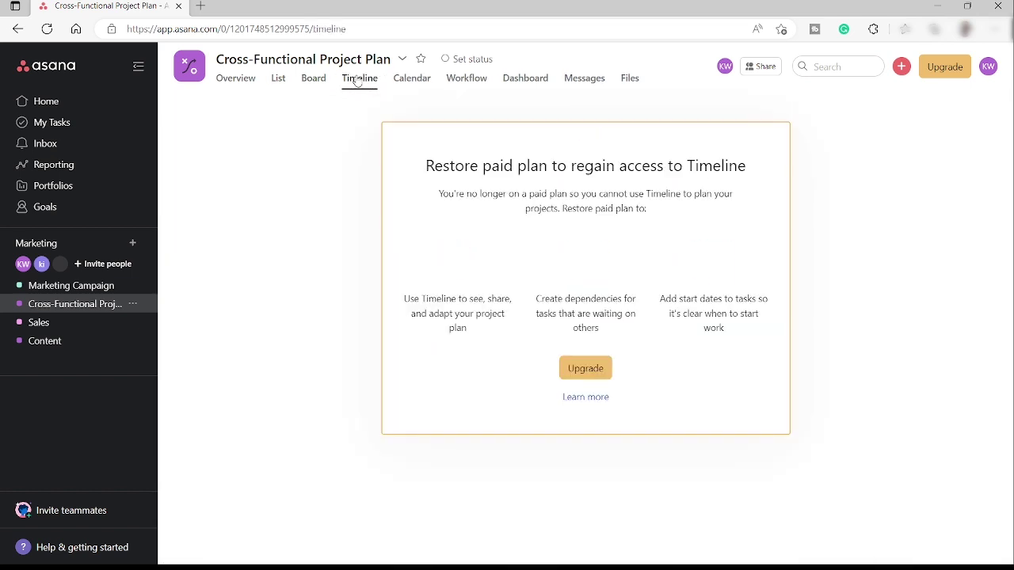
click(414, 82)
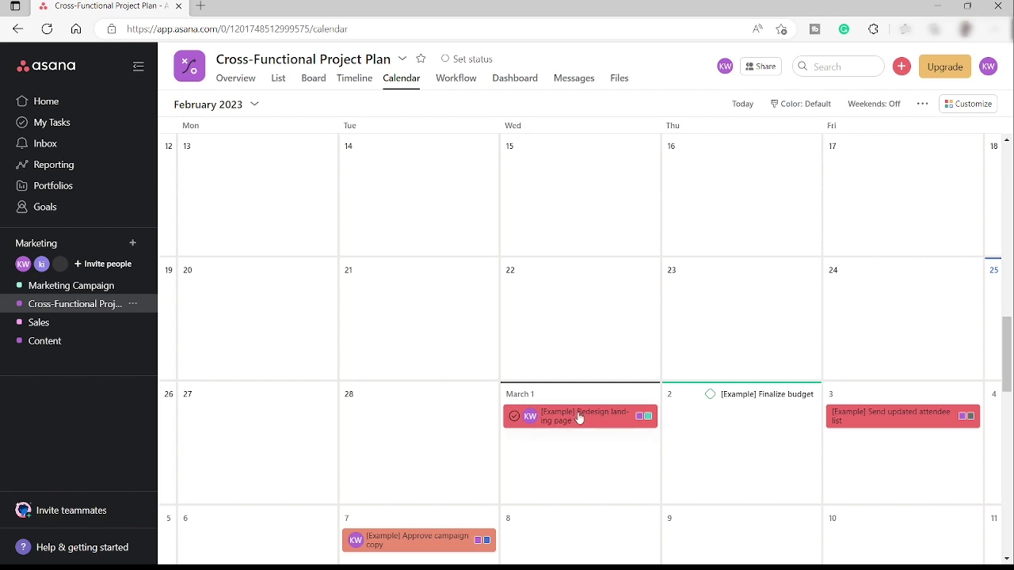
Step: Reschedule the "[Example] Redesign landing page" task to March 2 in the calendar and move it back to March 1
drag(578, 416, 715, 438)
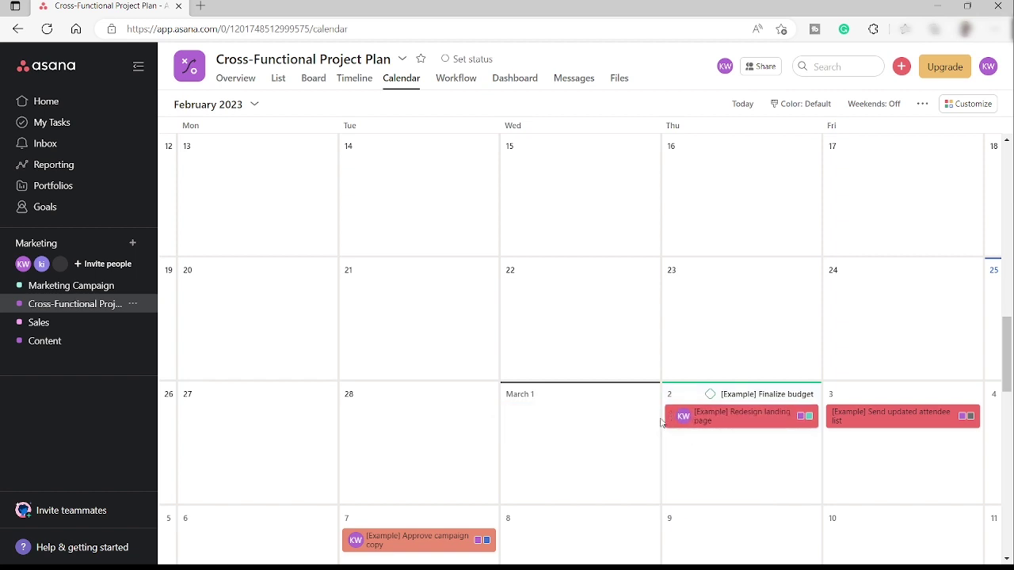
mouse_move(667, 426)
mouse_down()
mouse_move(523, 428)
mouse_move(652, 428)
mouse_up()
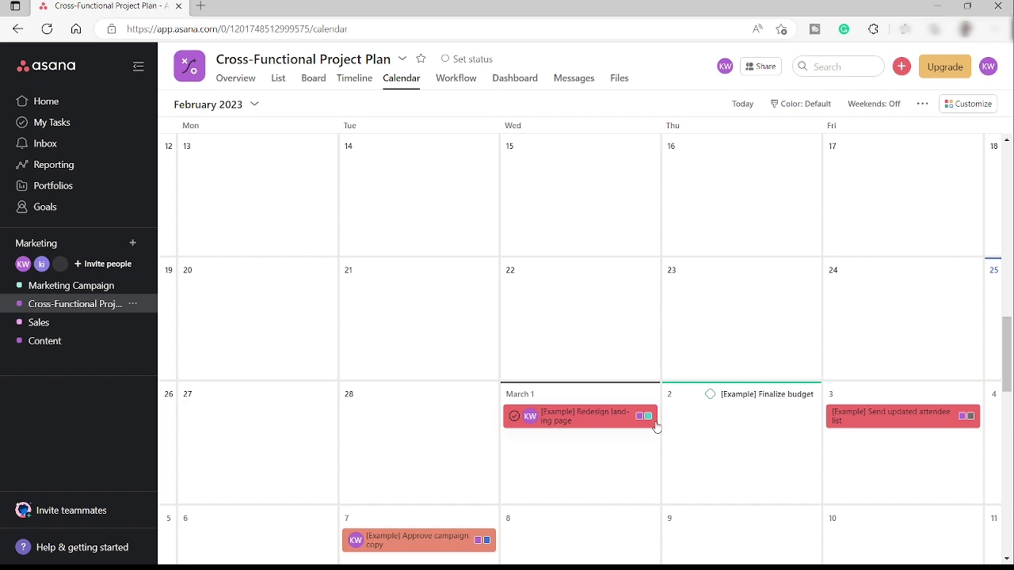
Step: Move the "[Example] Redesign landing page" task to the Milestones section in its task details
click(572, 421)
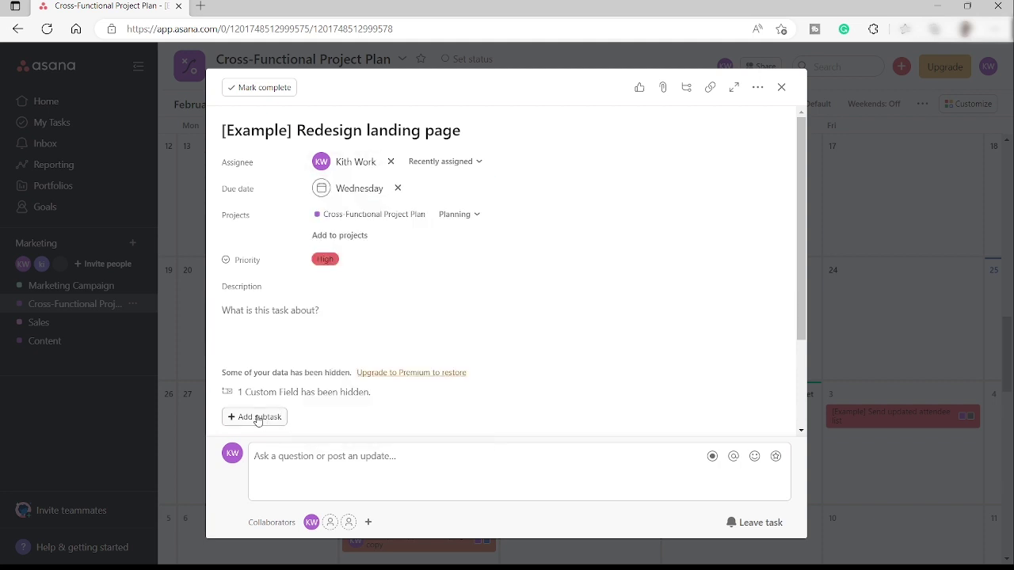
scroll(328, 427, down, 2)
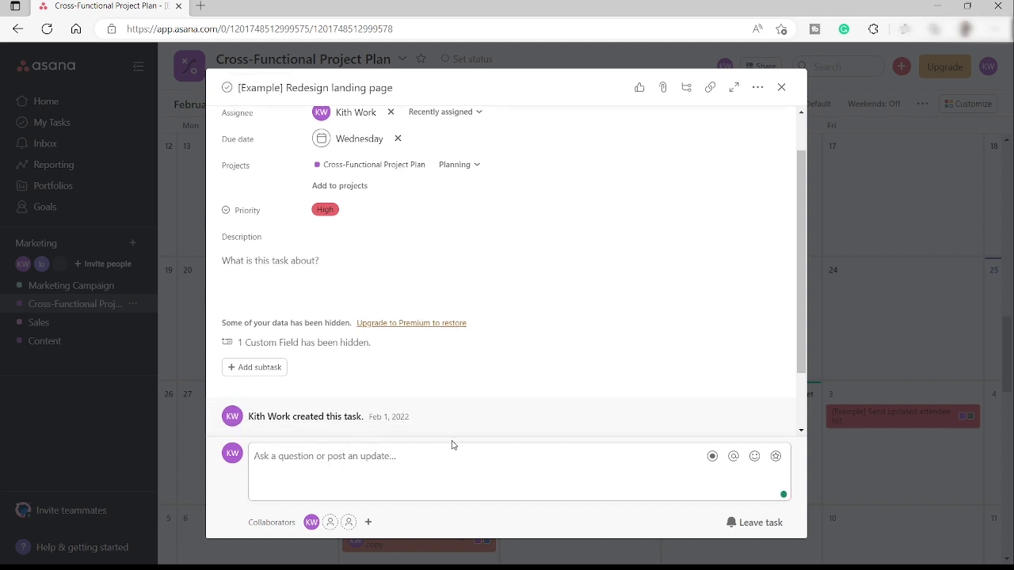
scroll(536, 319, up, 2)
click(536, 319)
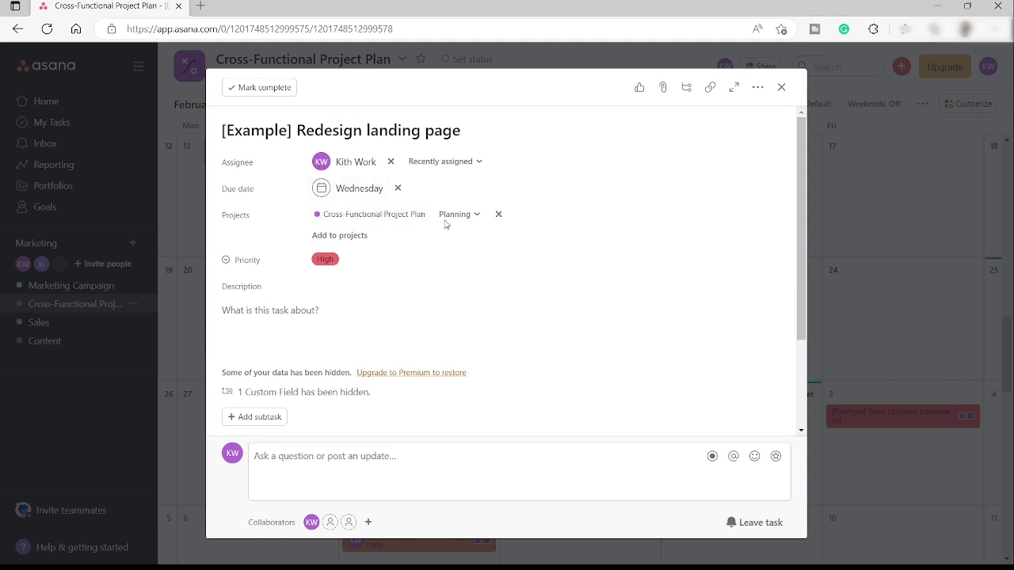
click(456, 220)
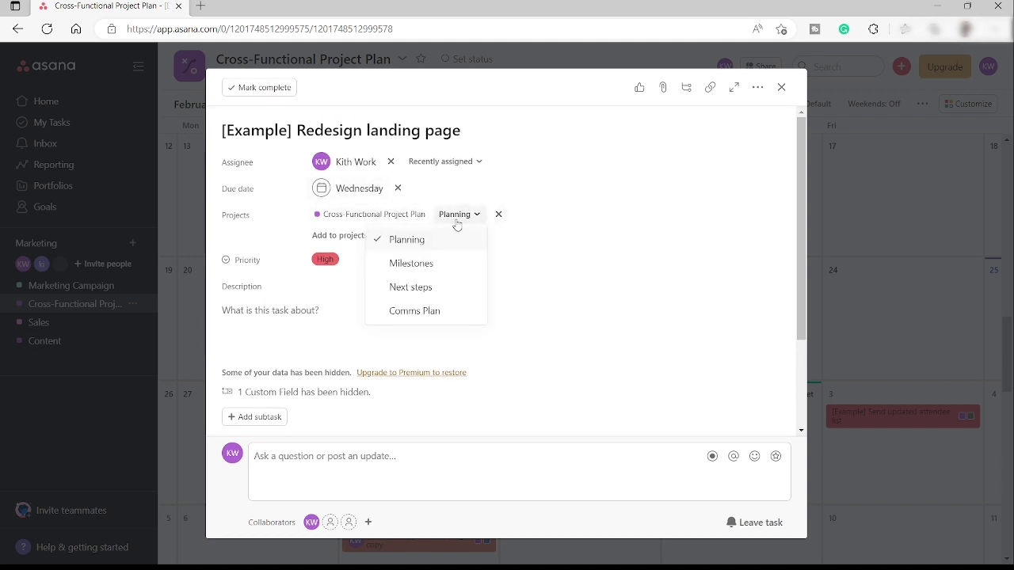
click(443, 270)
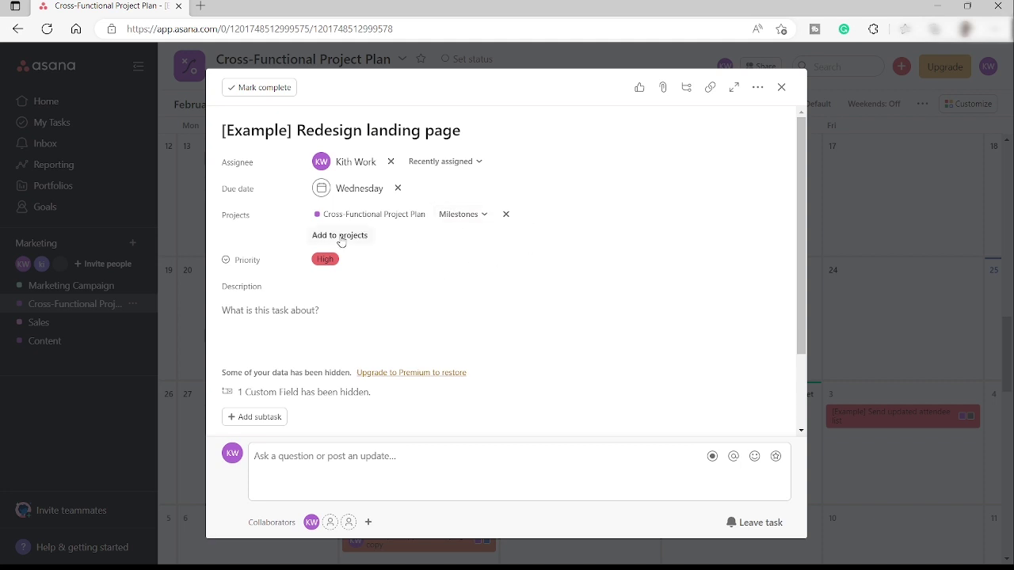
Step: Check which projects the task can be added to, review its activity history, and close the task details
click(341, 236)
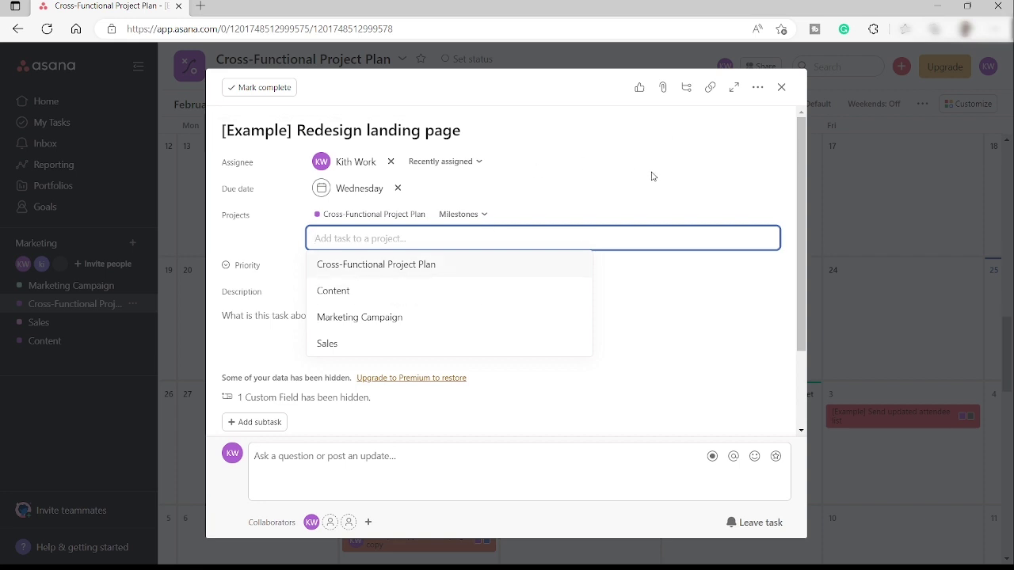
click(657, 190)
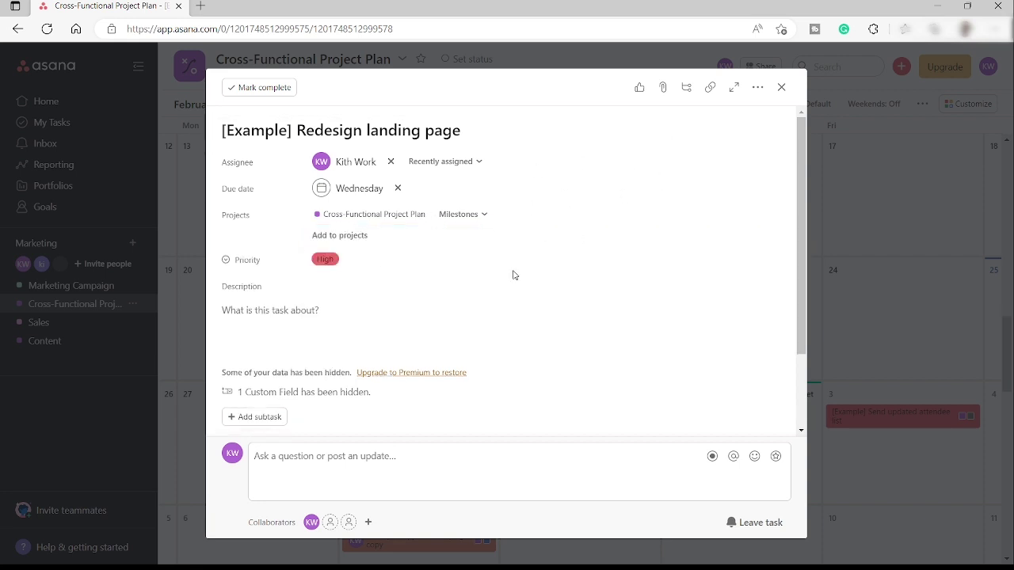
scroll(513, 275, down, 2)
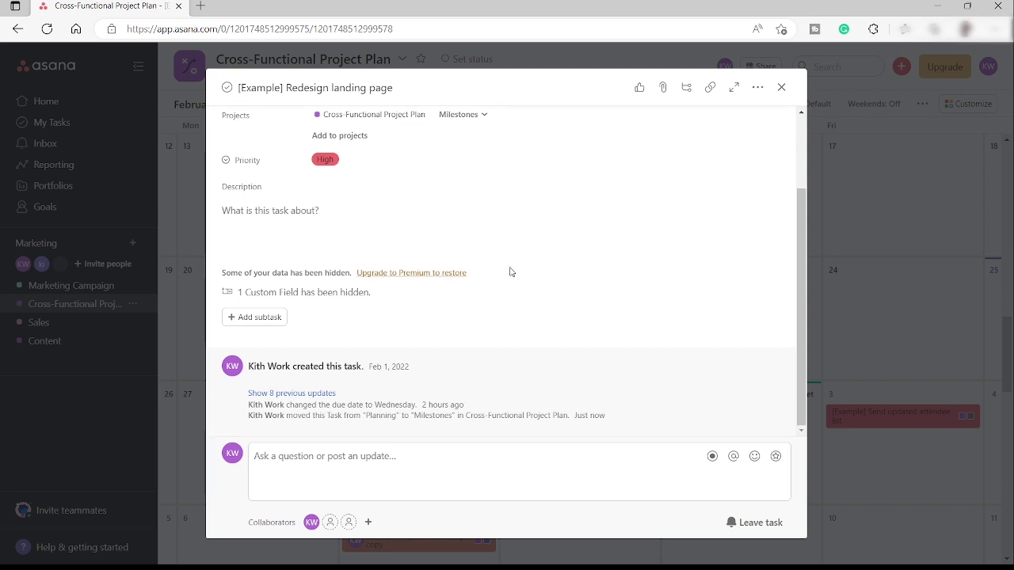
scroll(612, 372, up, 2)
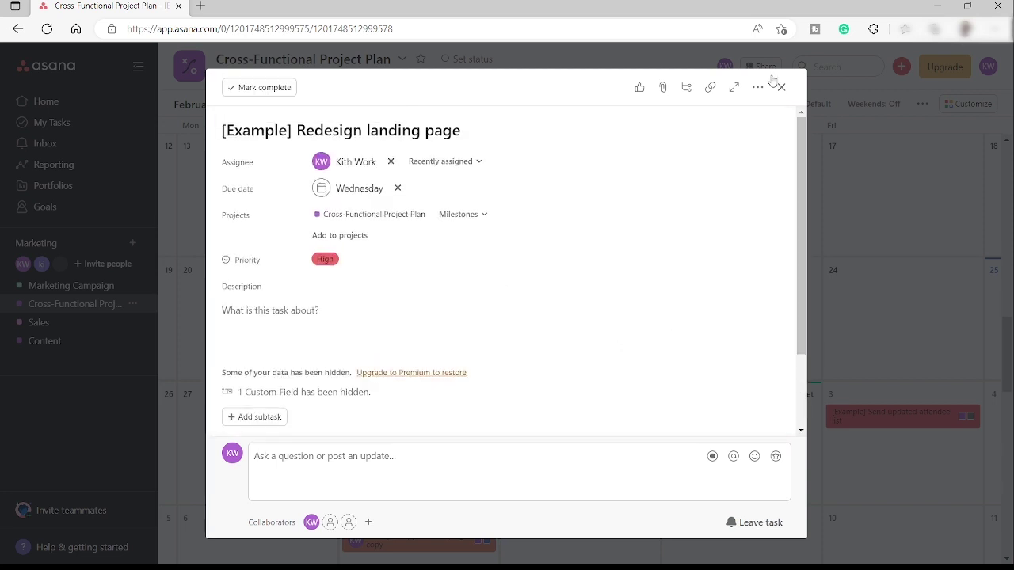
click(781, 87)
Step: Mark the "[Example] Redesign landing page" task complete in the calendar and revert it to incomplete
scroll(445, 429, down, 1)
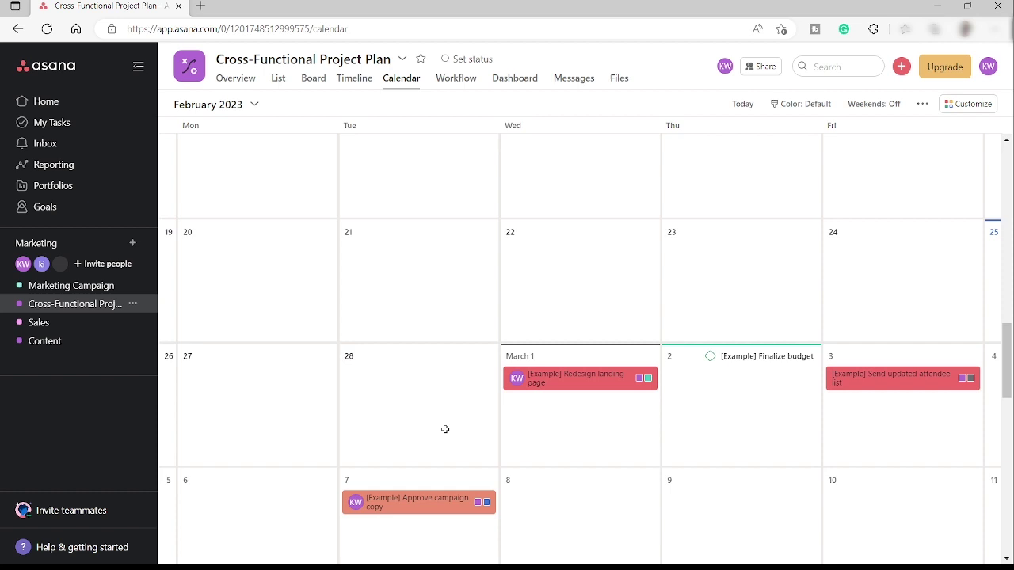
scroll(440, 424, down, 4)
scroll(625, 417, up, 3)
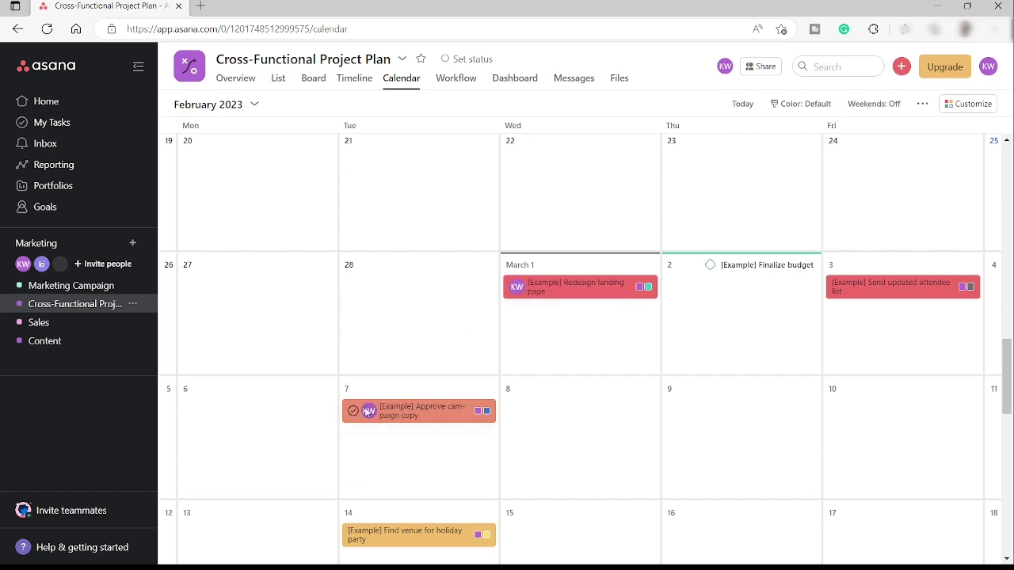
click(514, 289)
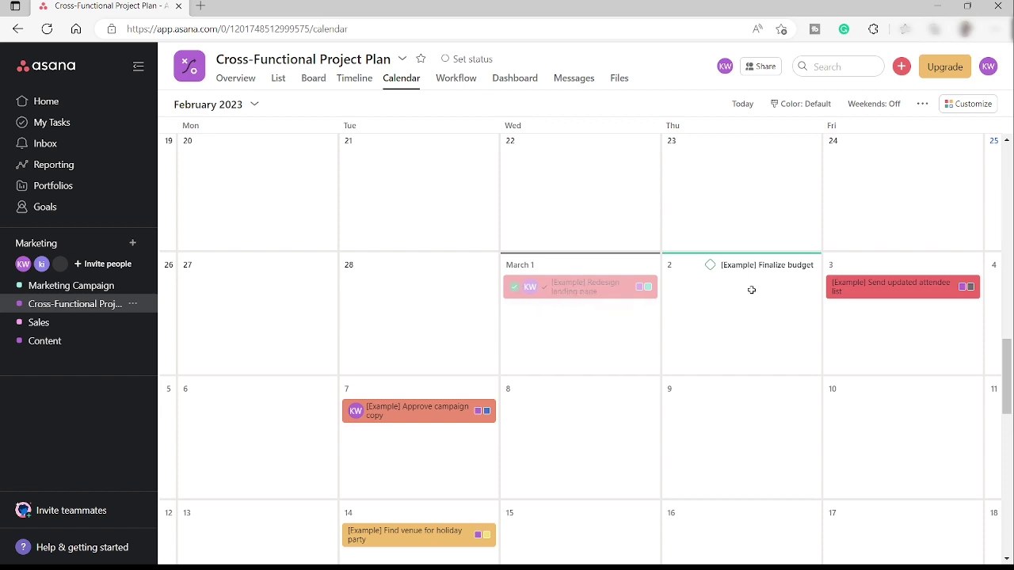
click(515, 290)
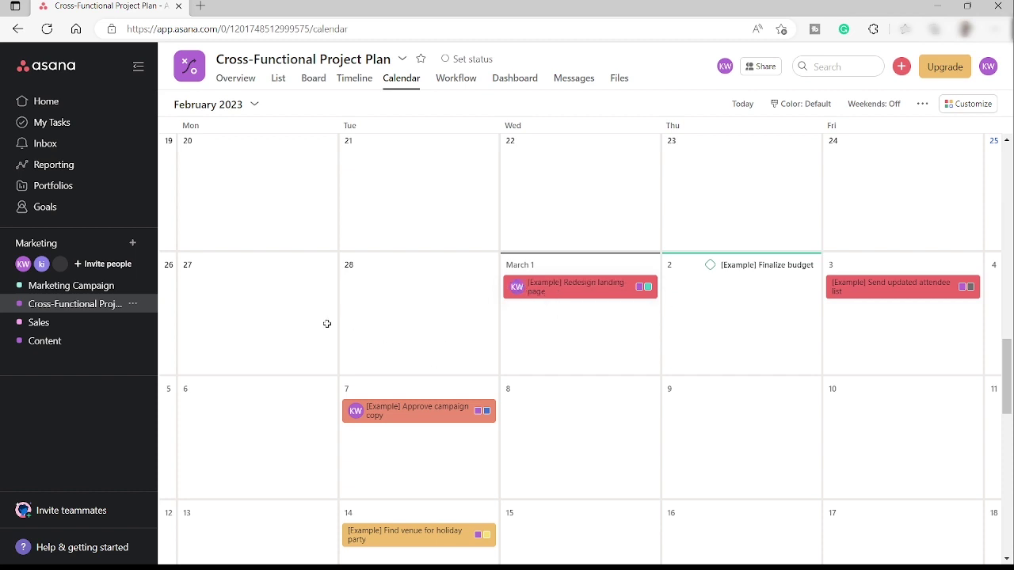
Step: Copy the project's Google Calendar sync link from its Sync to calendar export option and close the sync dialog
scroll(486, 265, up, 6)
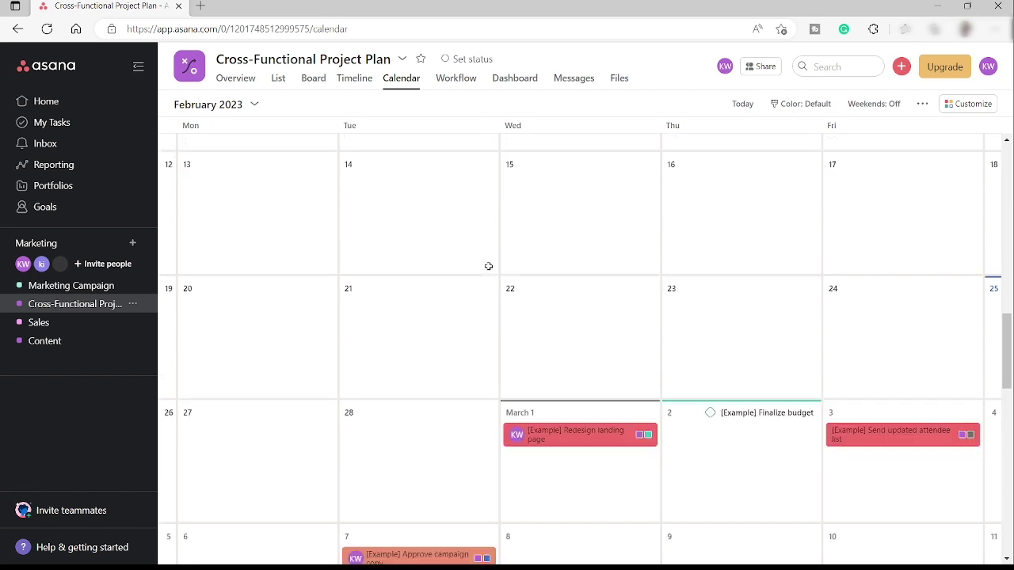
scroll(487, 264, down, 5)
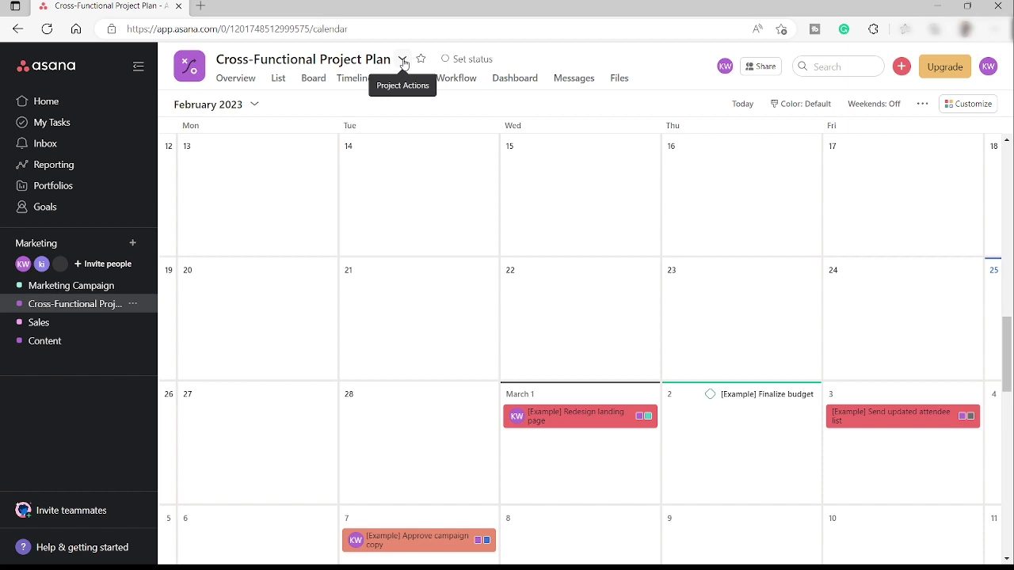
click(403, 61)
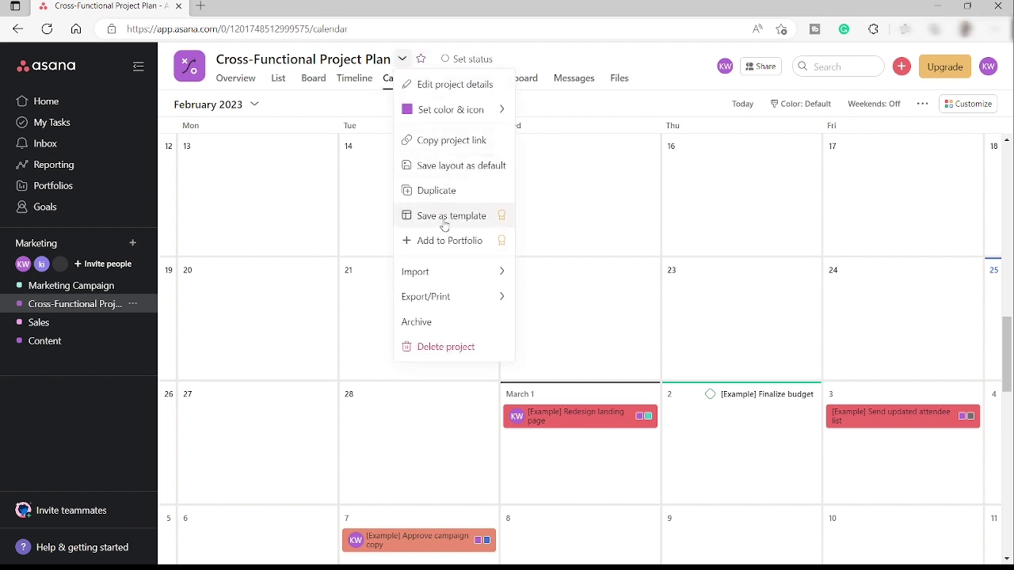
mouse_move(436, 303)
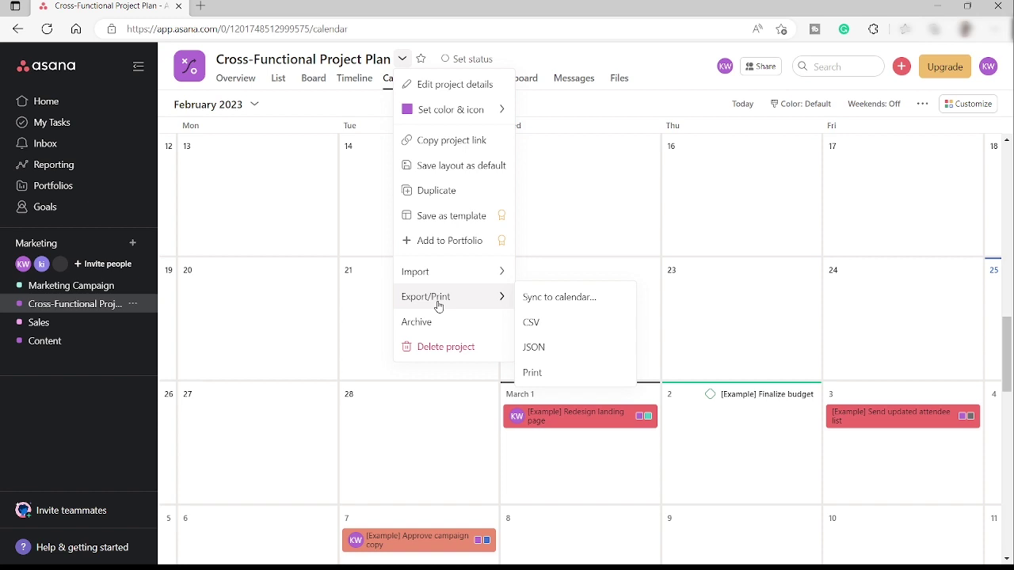
click(558, 300)
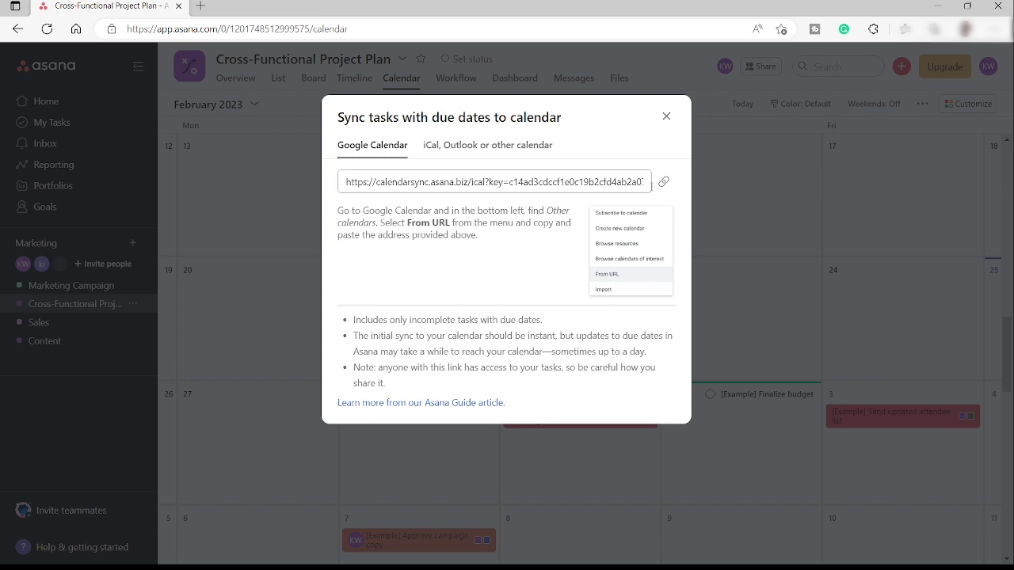
click(665, 187)
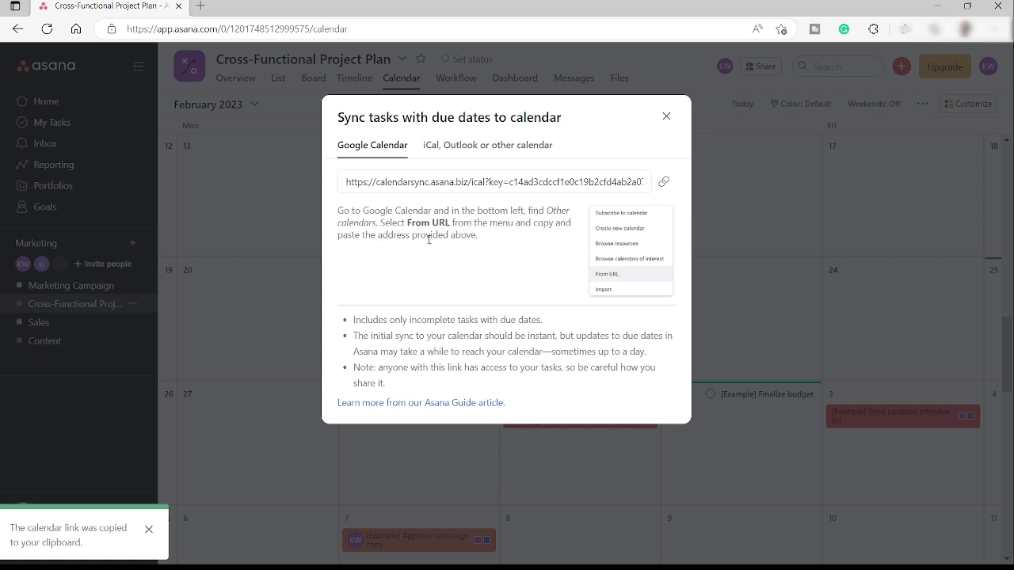
click(666, 184)
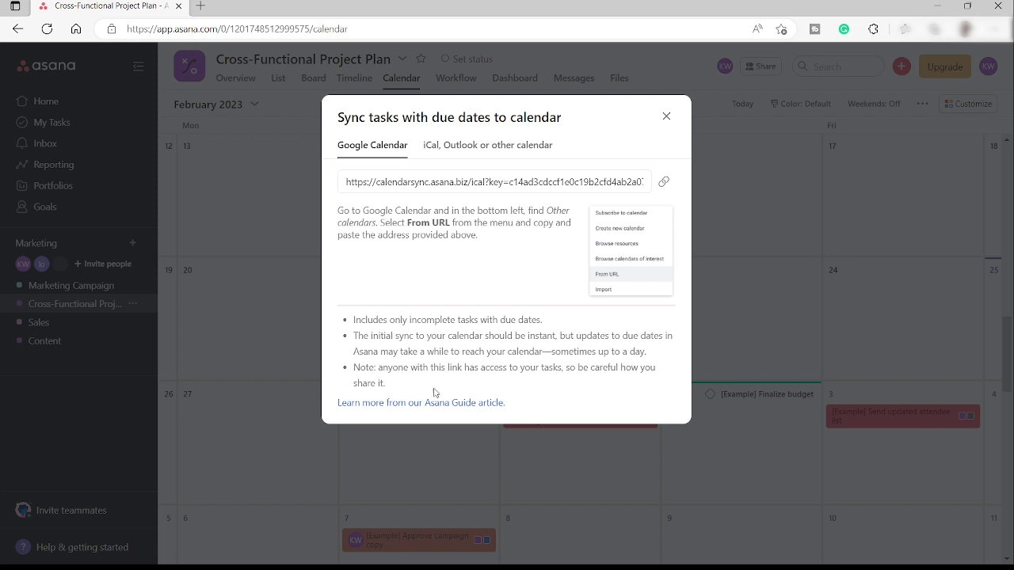
click(666, 116)
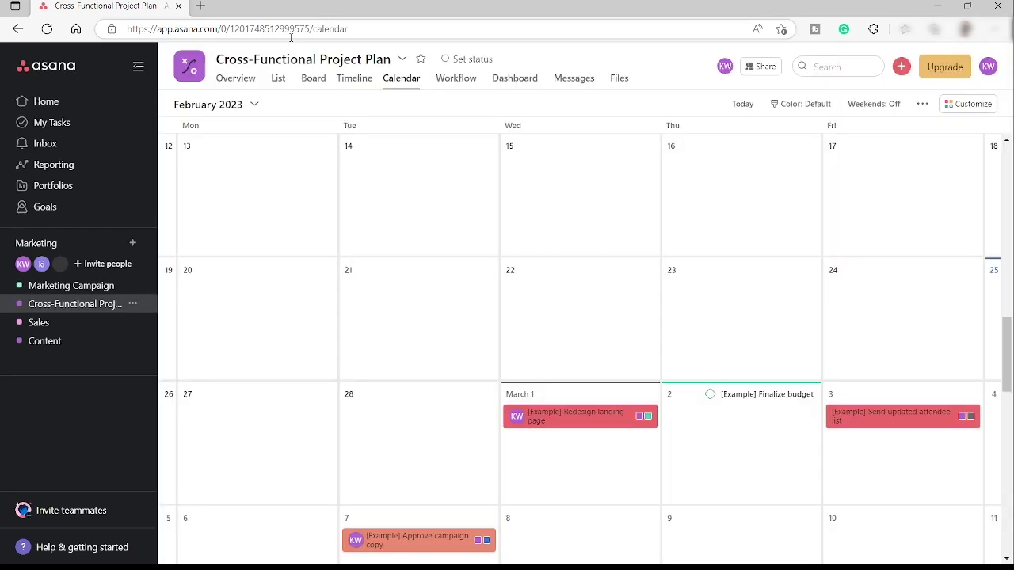
Step: Switch to a new browser tab, load Google, and open Google Calendar from the Google apps
click(201, 7)
click(270, 32)
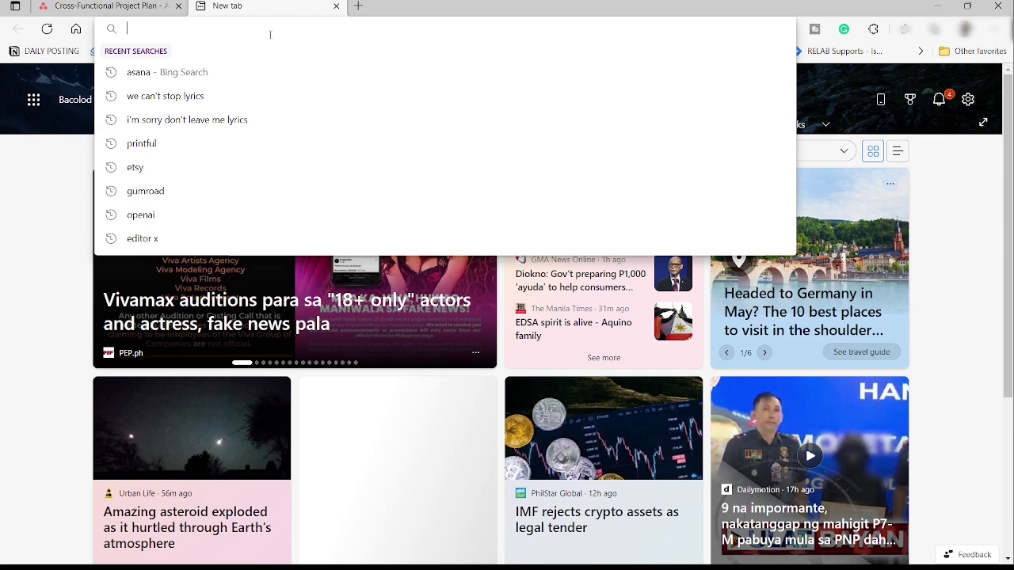
text(g)
key(Return)
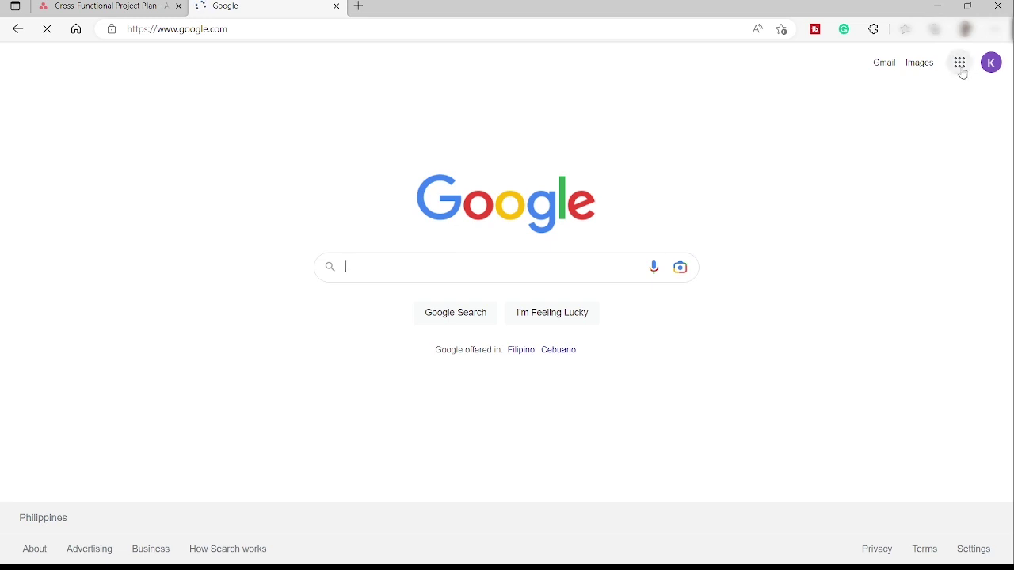
click(959, 65)
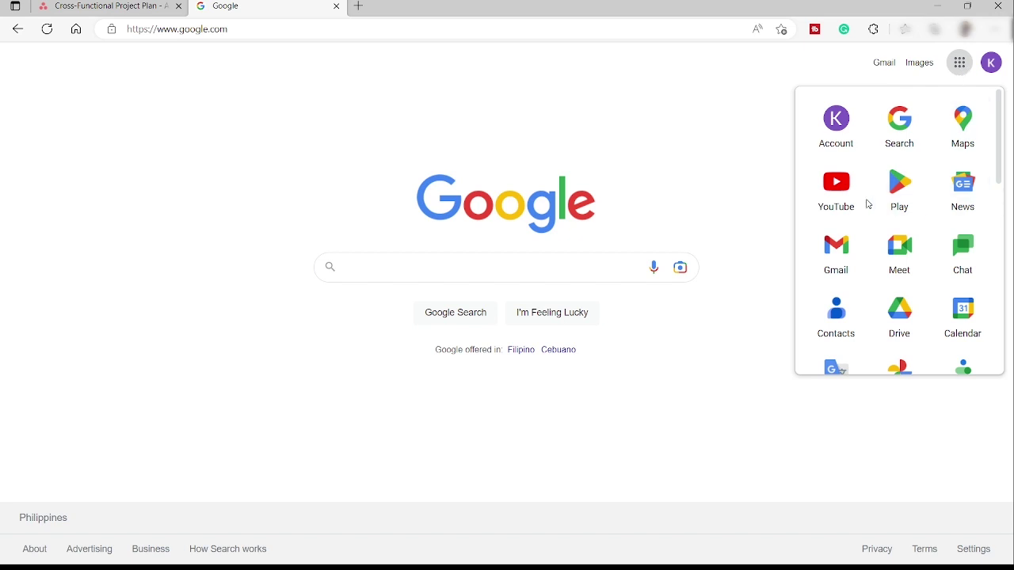
click(971, 326)
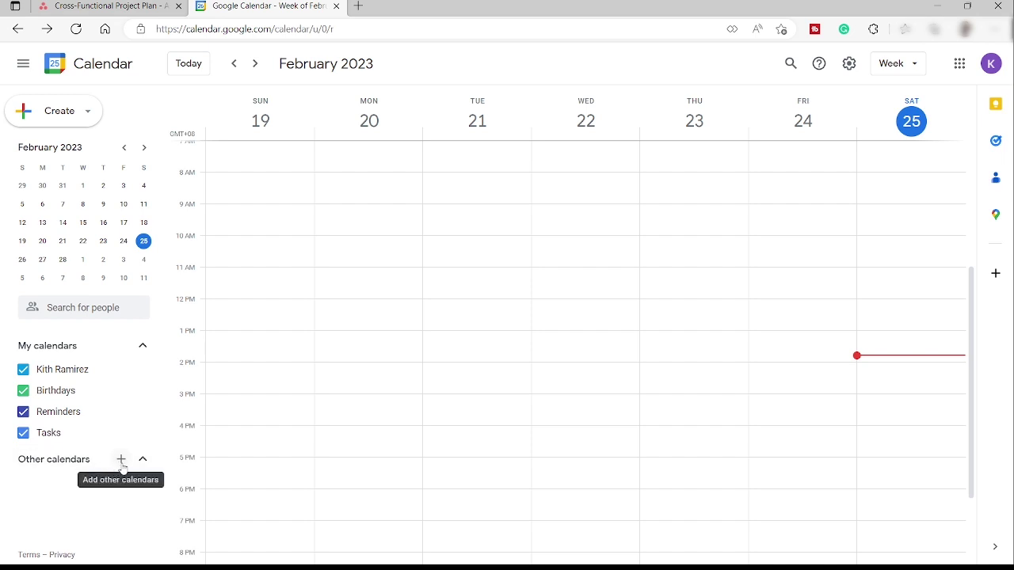
Step: Open the form for adding another calendar from a URL, and in Asana copy the Cross-Functional Project Plan's Google Calendar sync link
click(121, 461)
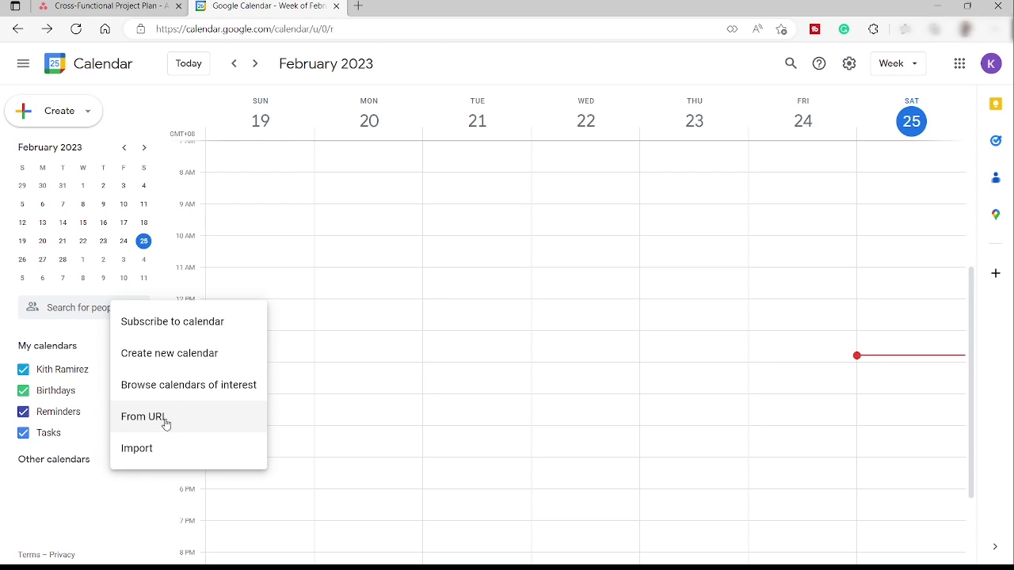
click(165, 424)
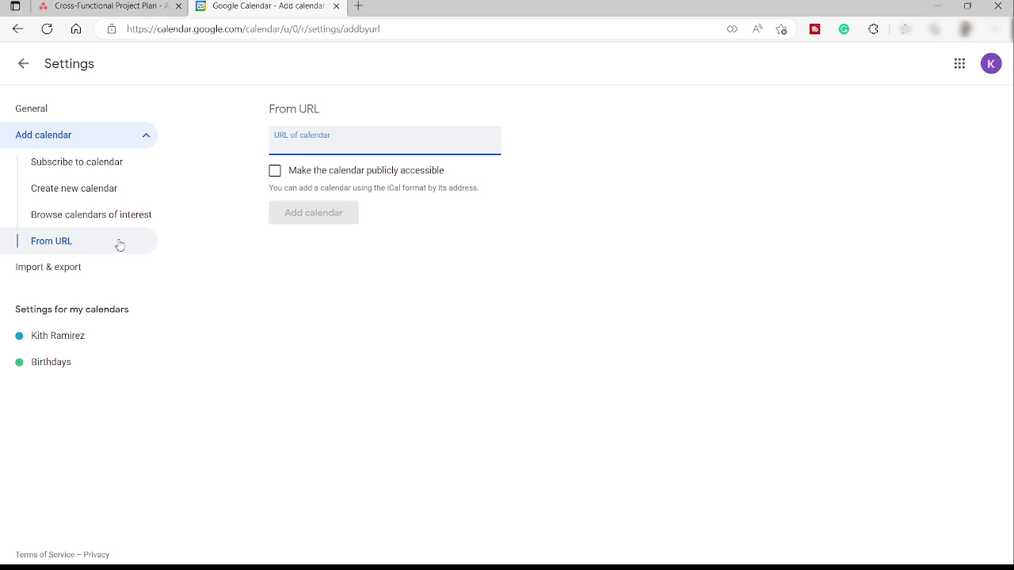
click(88, 5)
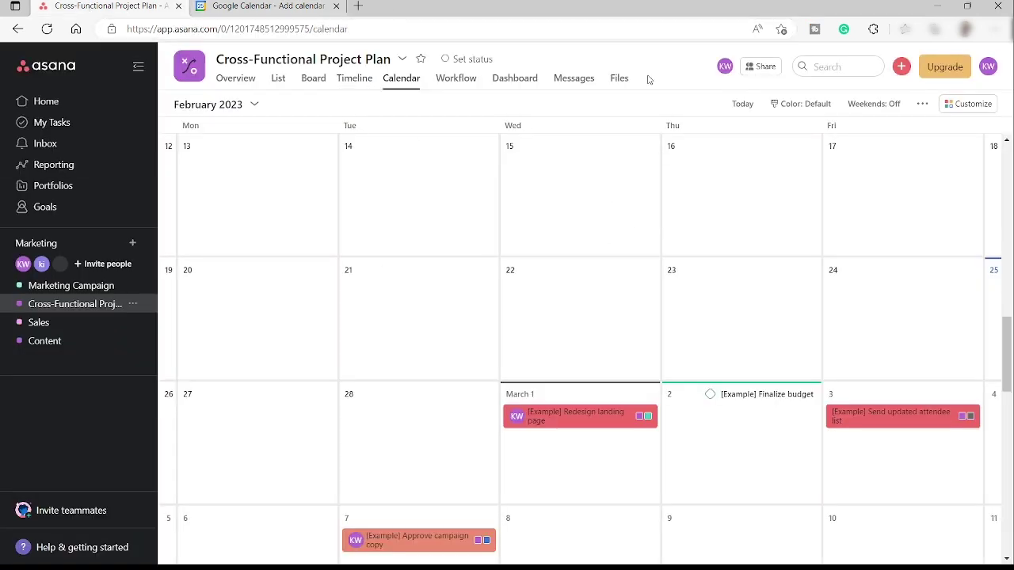
click(402, 59)
mouse_move(428, 301)
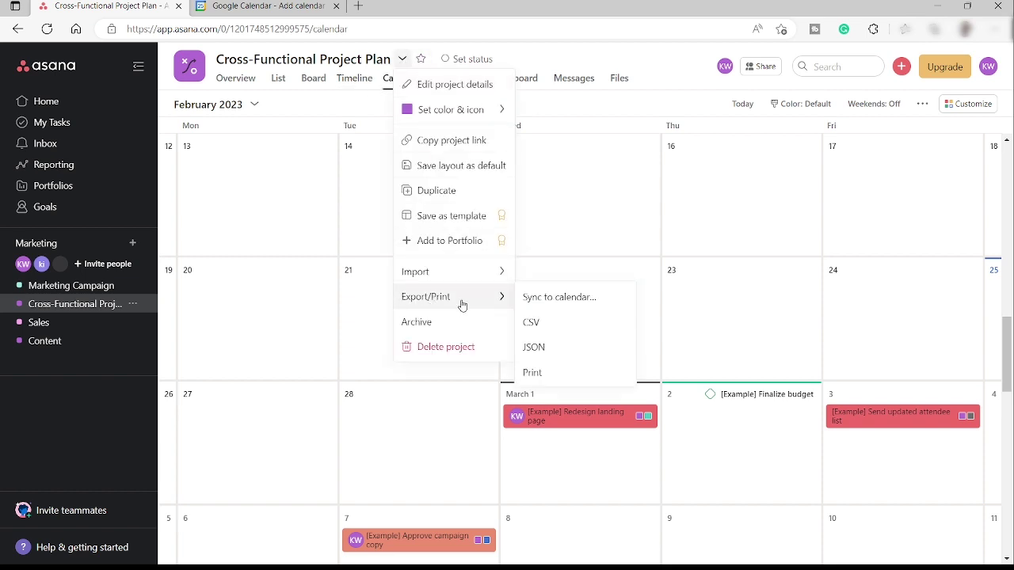
click(546, 302)
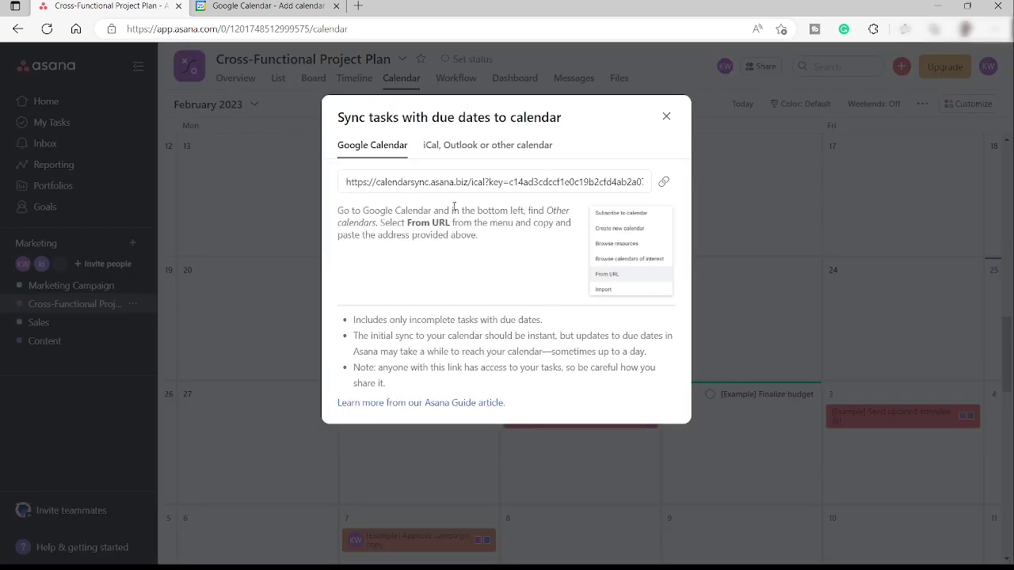
click(664, 183)
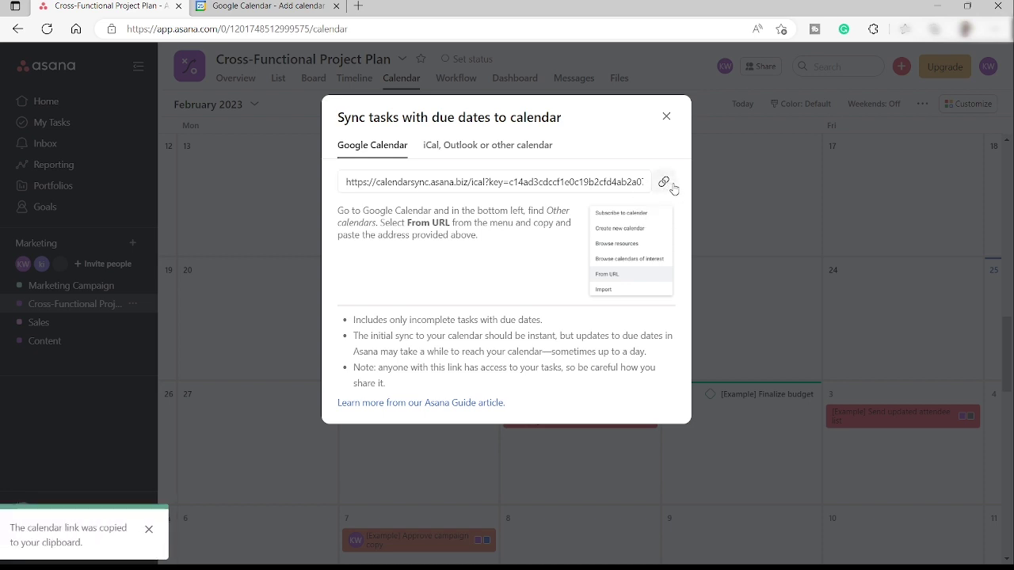
Step: In Google Calendar, add the calendar from the copied private sync link, make it publicly accessible, and return to the calendar view
click(246, 6)
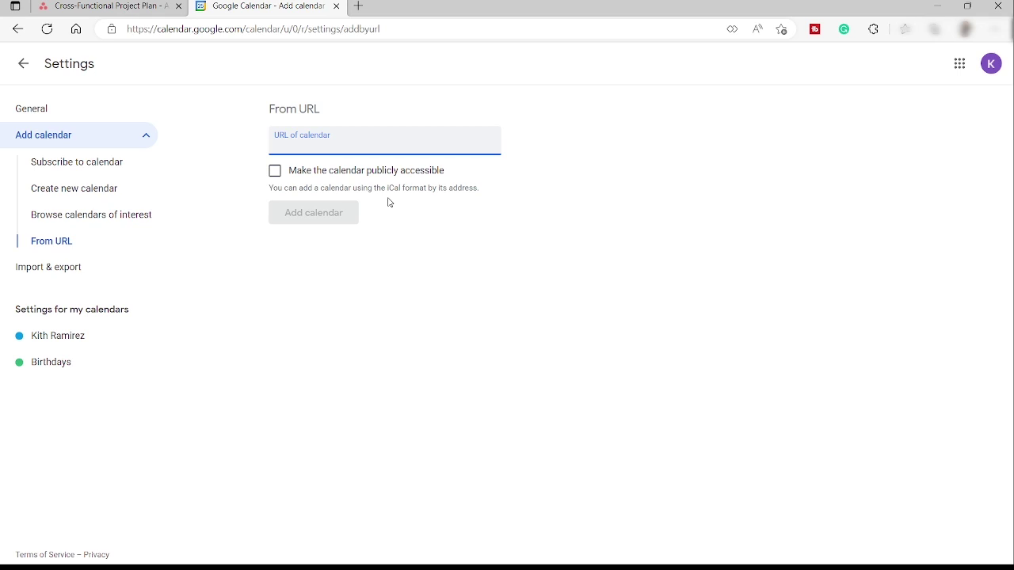
key(ctrl+v)
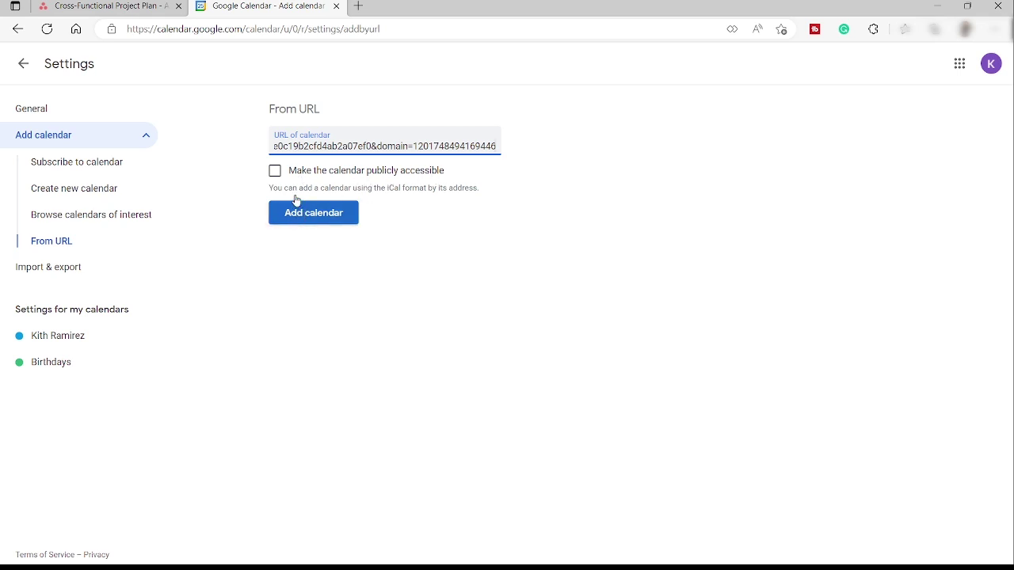
click(275, 171)
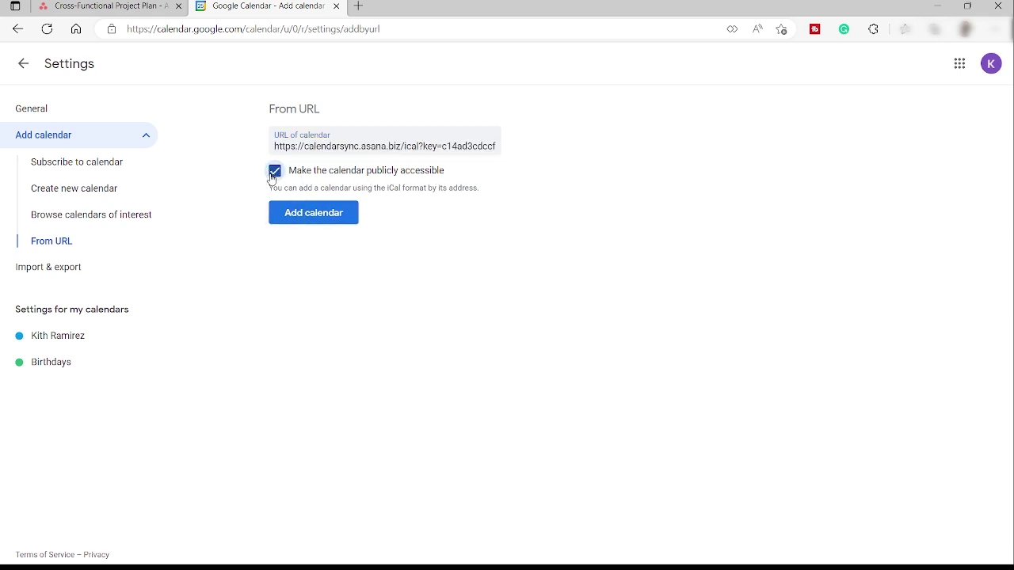
click(307, 222)
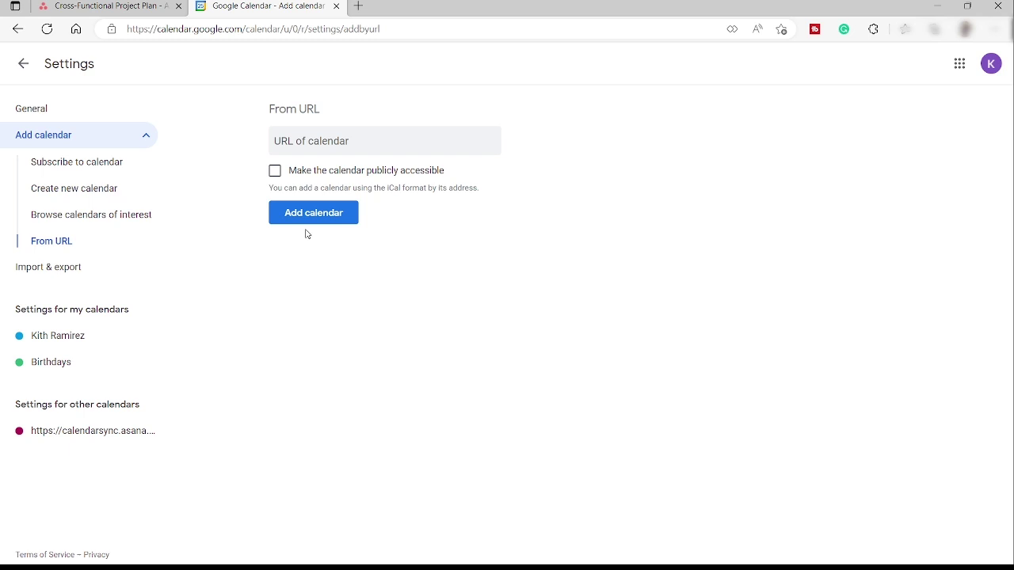
click(23, 65)
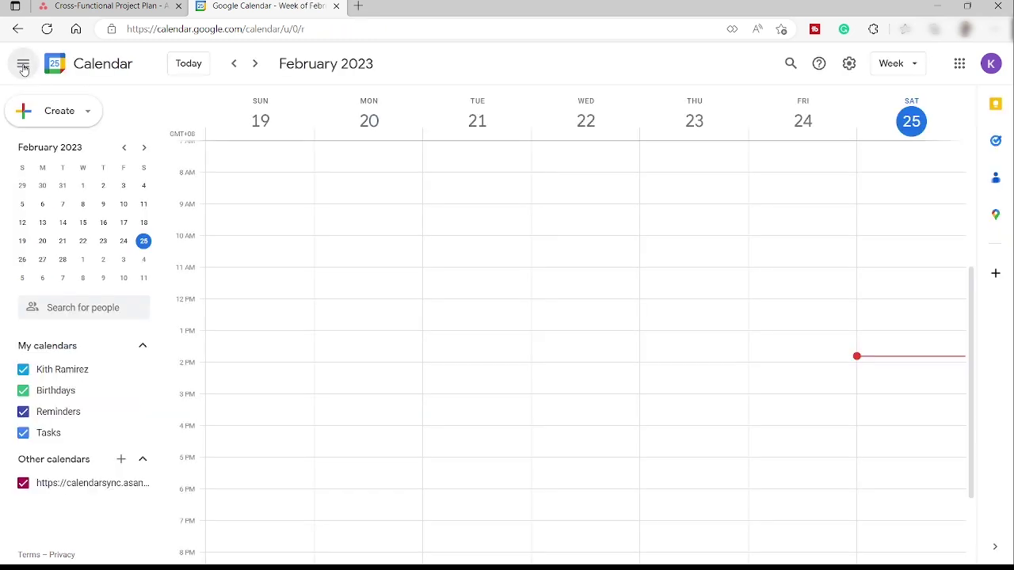
Step: Go to the week of February 26 to March 4, 2023 to view the synced project tasks
click(68, 487)
scroll(516, 335, down, 1)
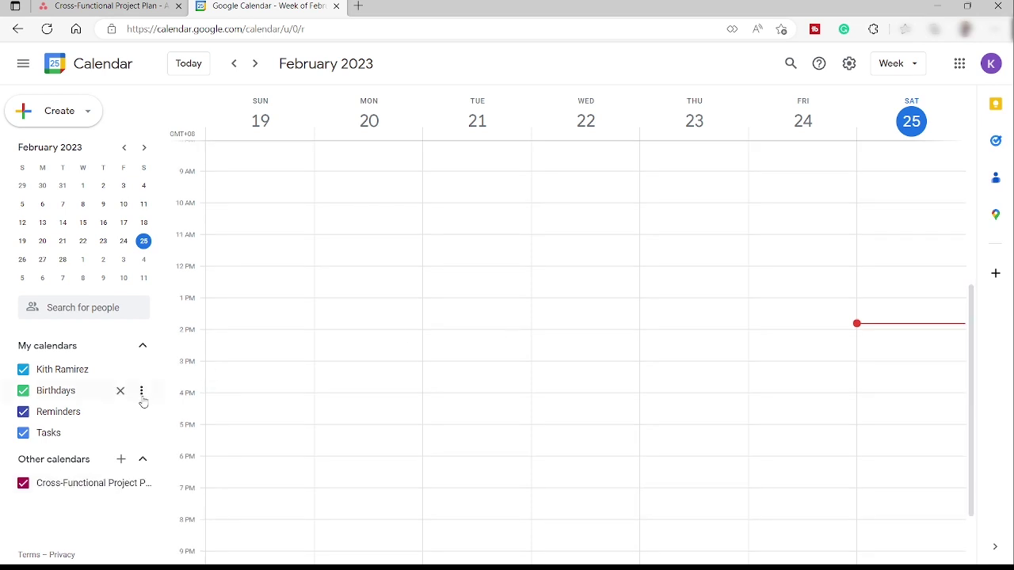
click(254, 63)
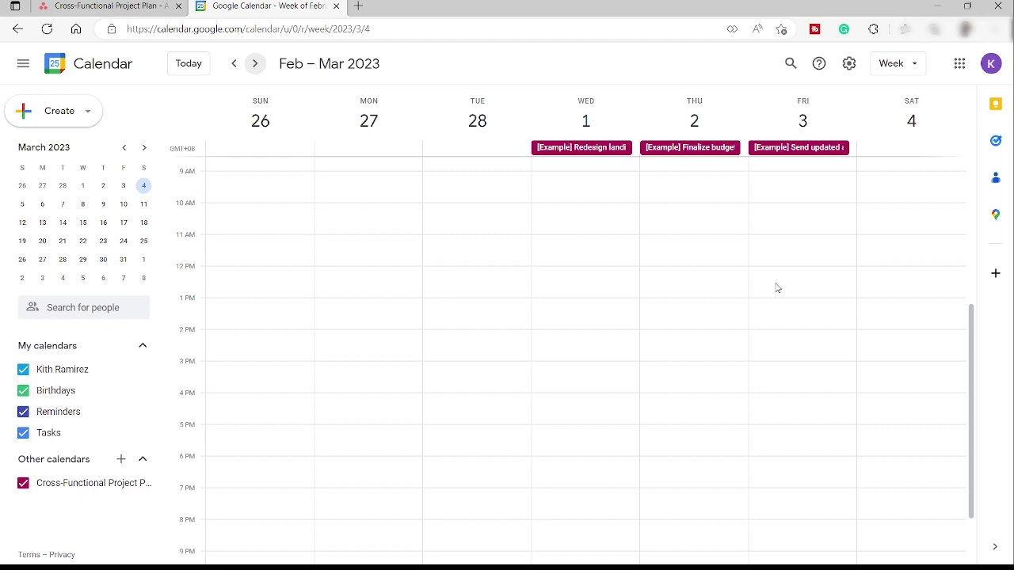
scroll(673, 345, up, 3)
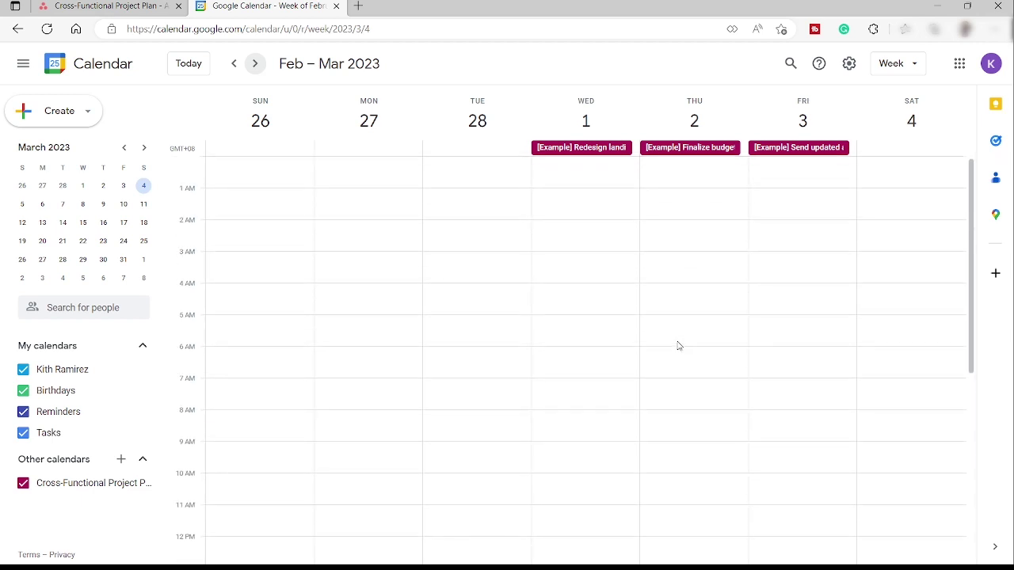
Step: View the details of the "[Example] Redesign landing page" event on March 1, dismiss the tip, and close the details
click(573, 150)
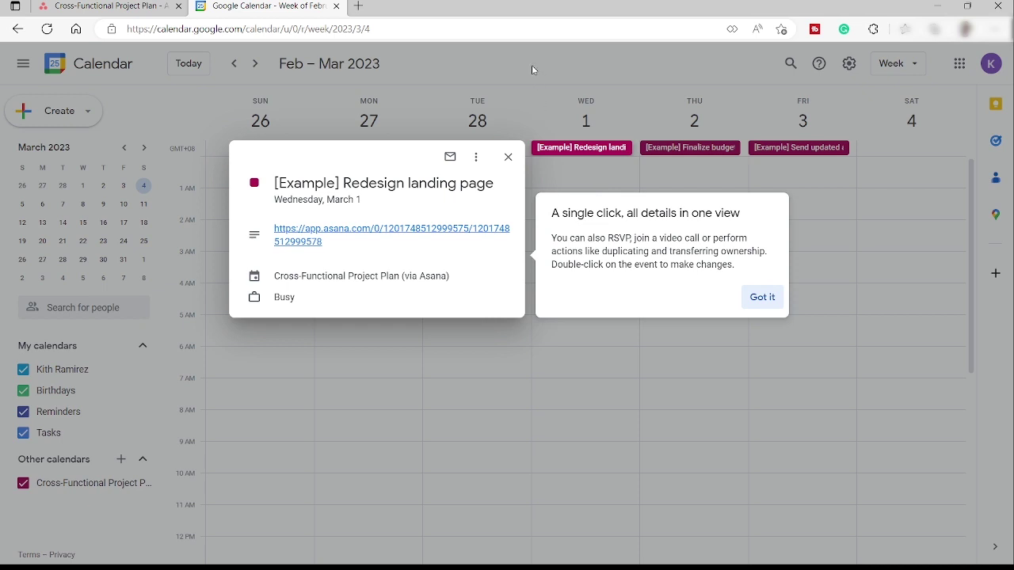
click(755, 301)
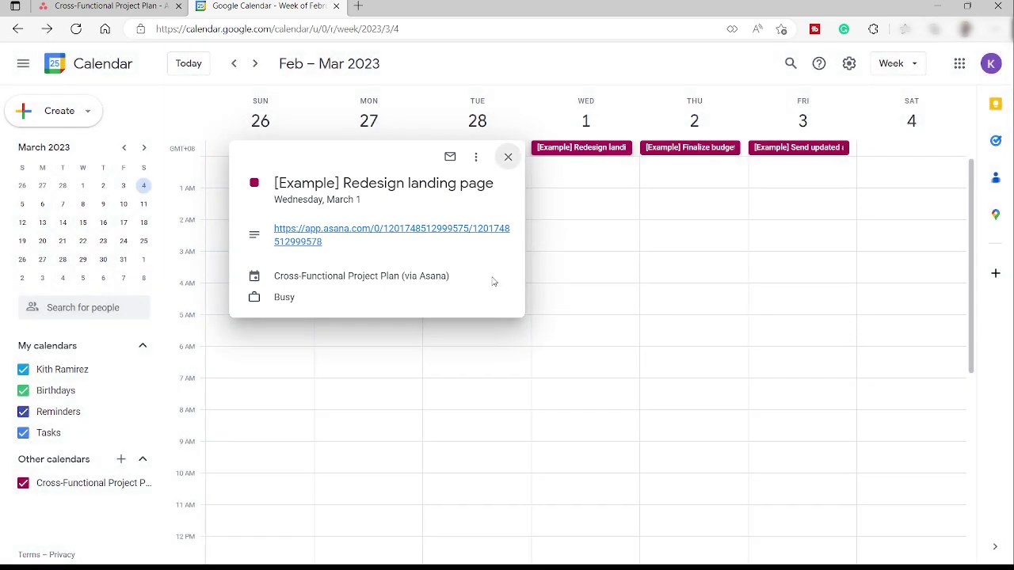
click(509, 157)
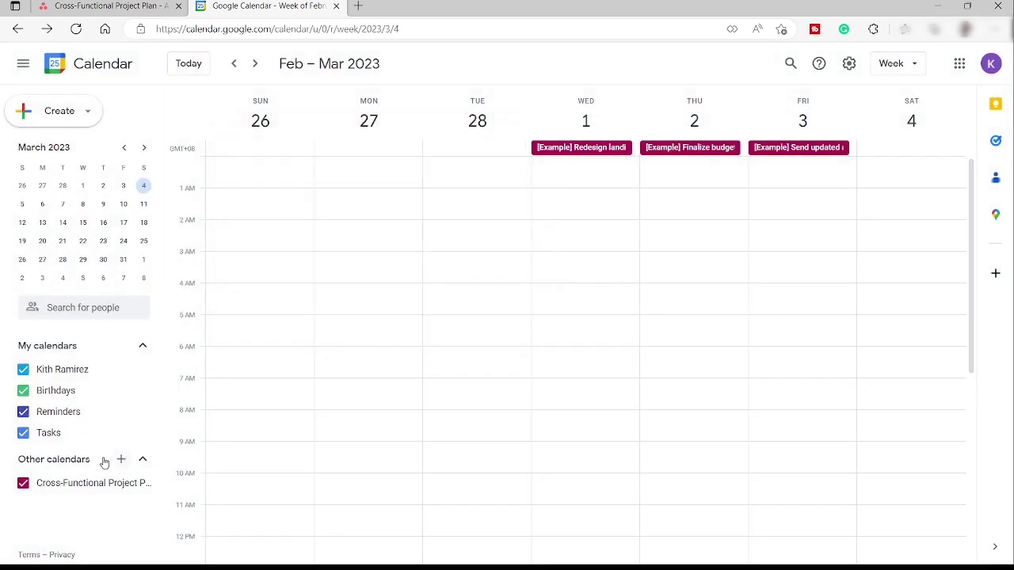
Step: Hide the Cross-Functional Project Plan calendar's events and show them again
click(23, 484)
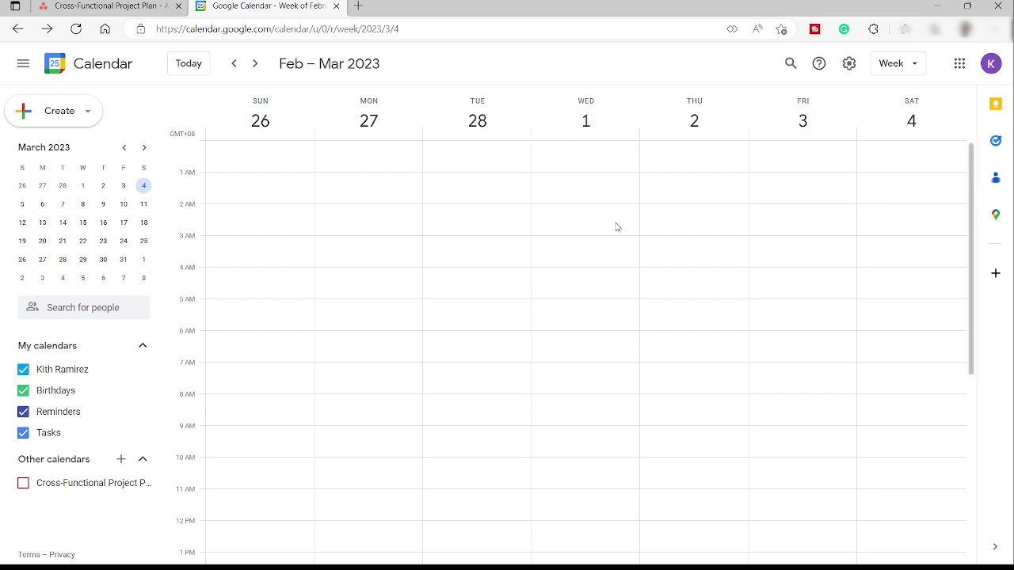
mouse_move(140, 501)
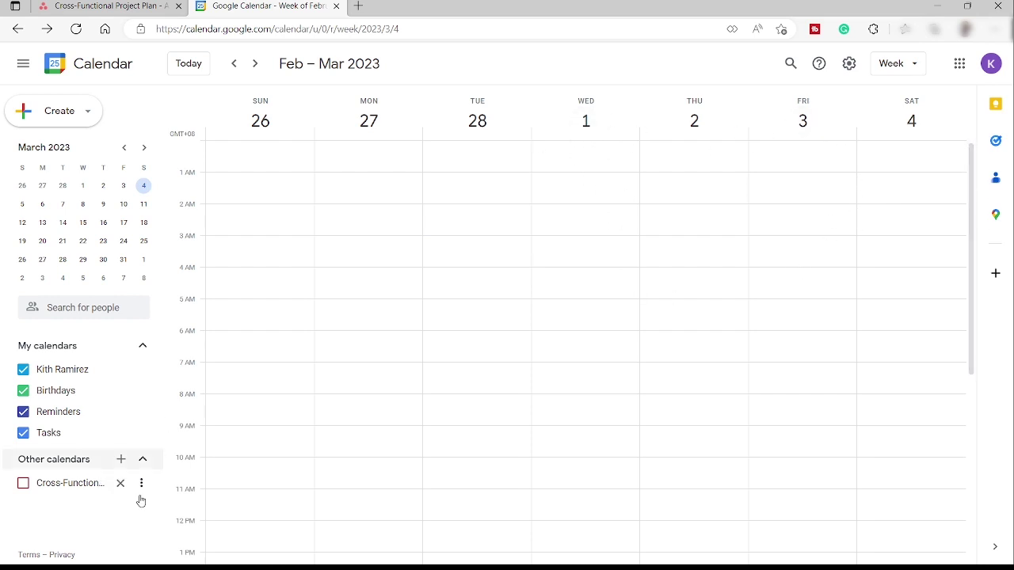
click(25, 486)
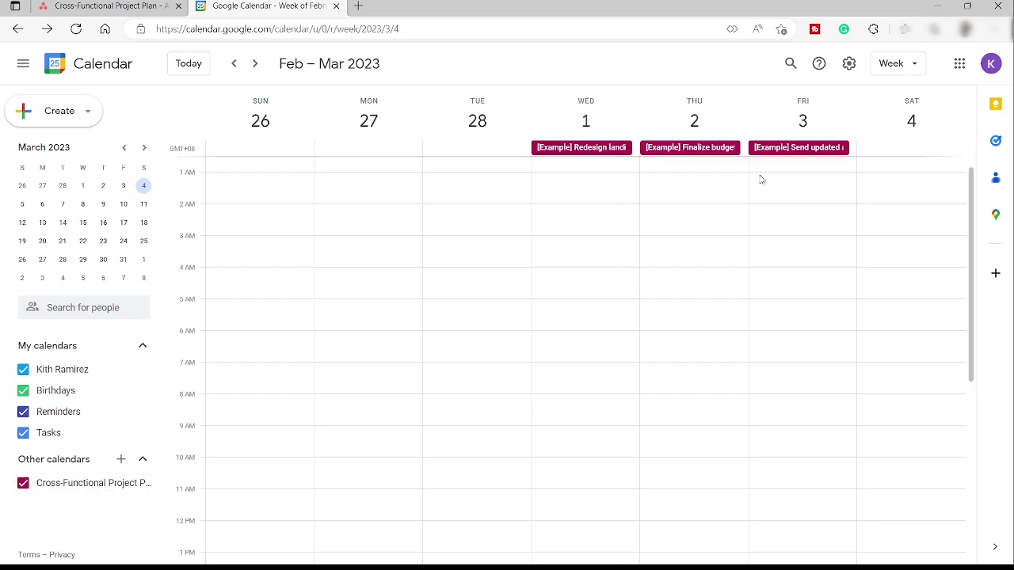
scroll(679, 291, up, 1)
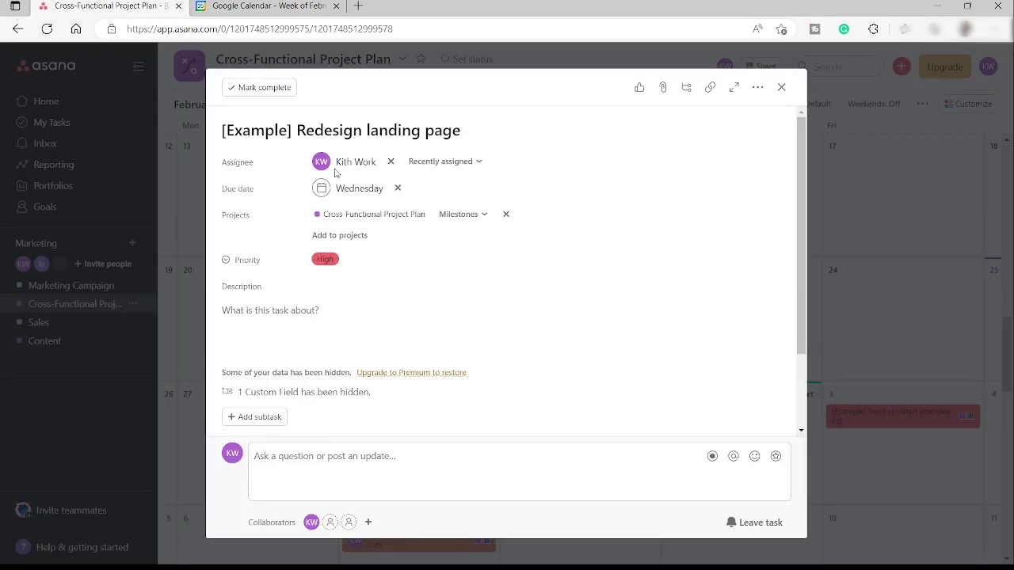
Step: Try to add a start date to the "[Example] Redesign landing page" task in Asana, and dismiss the upgrade offer
click(358, 192)
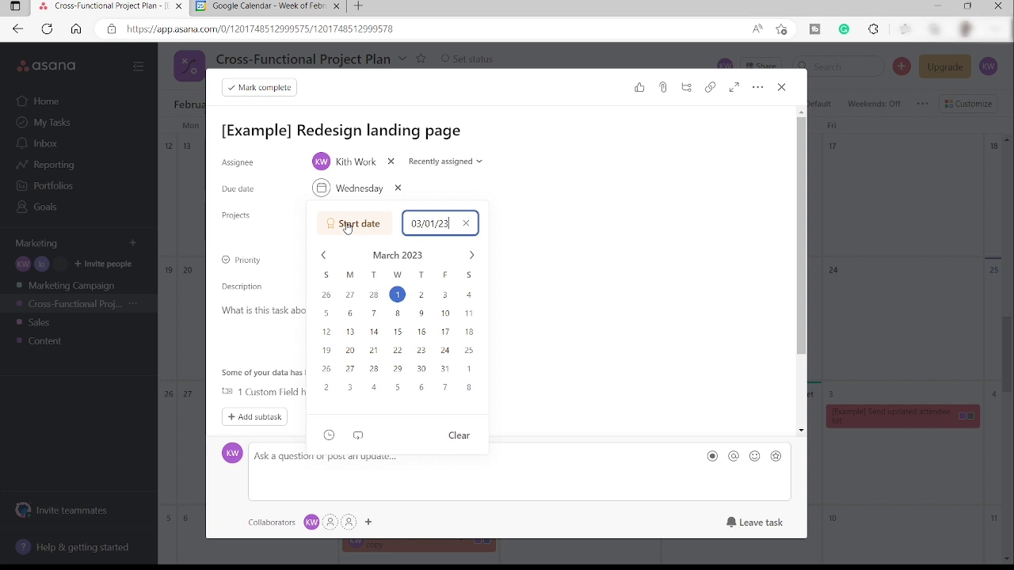
click(347, 225)
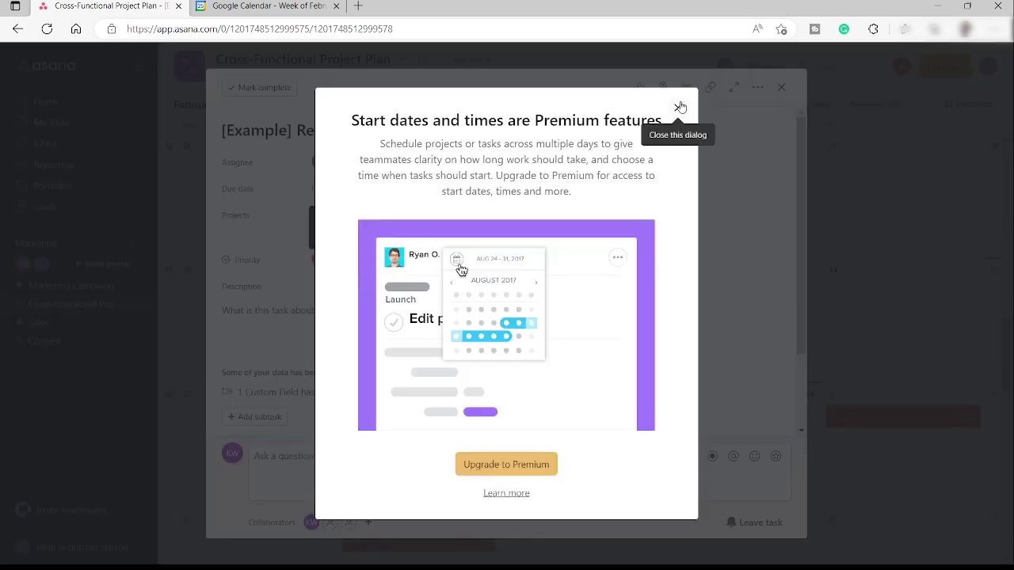
click(680, 107)
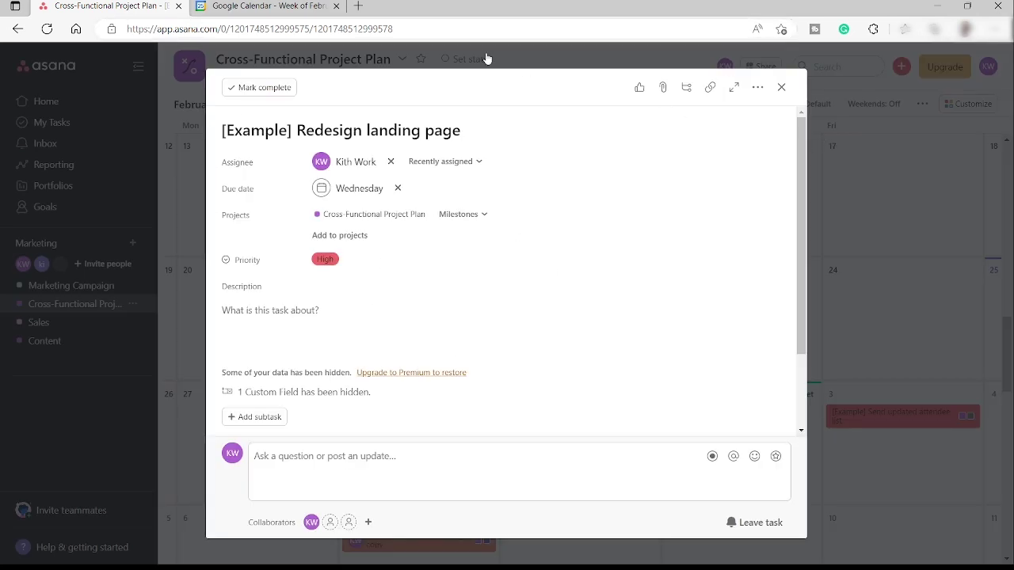
Step: In Google Calendar, create an all-day event titled "Redesign landing page" spanning February 26 to 28
click(265, 7)
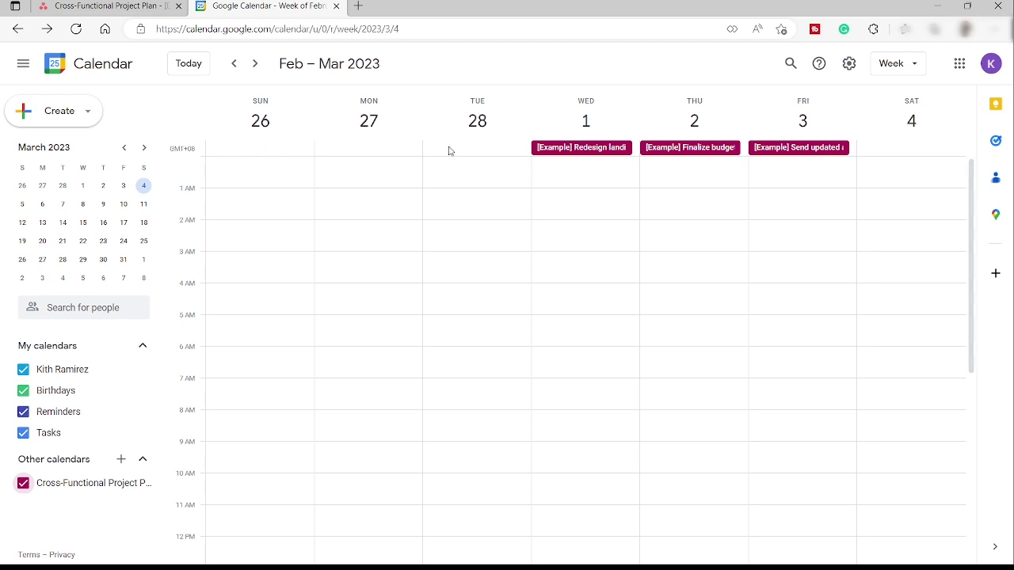
drag(519, 148, 275, 157)
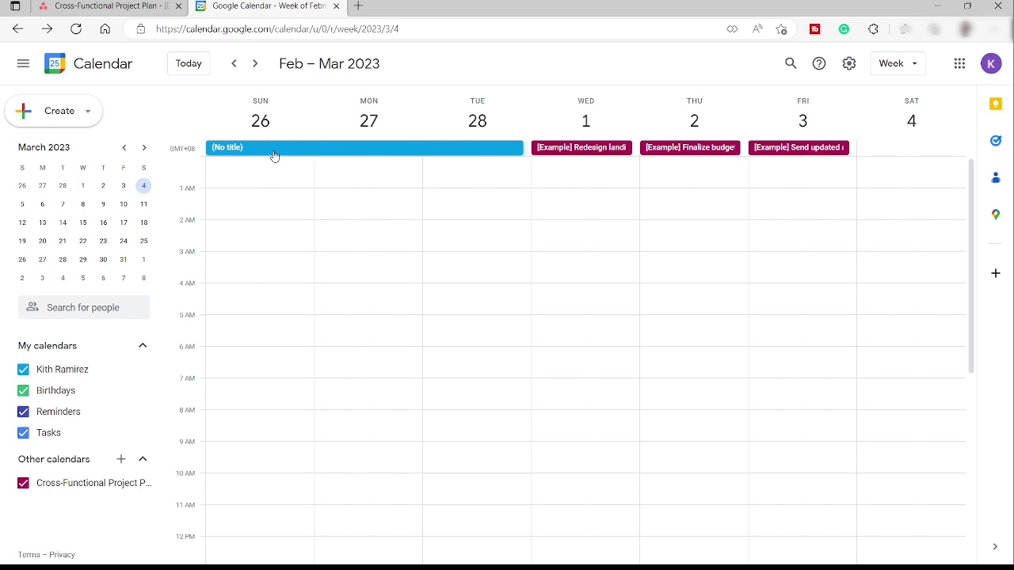
drag(274, 156, 274, 156)
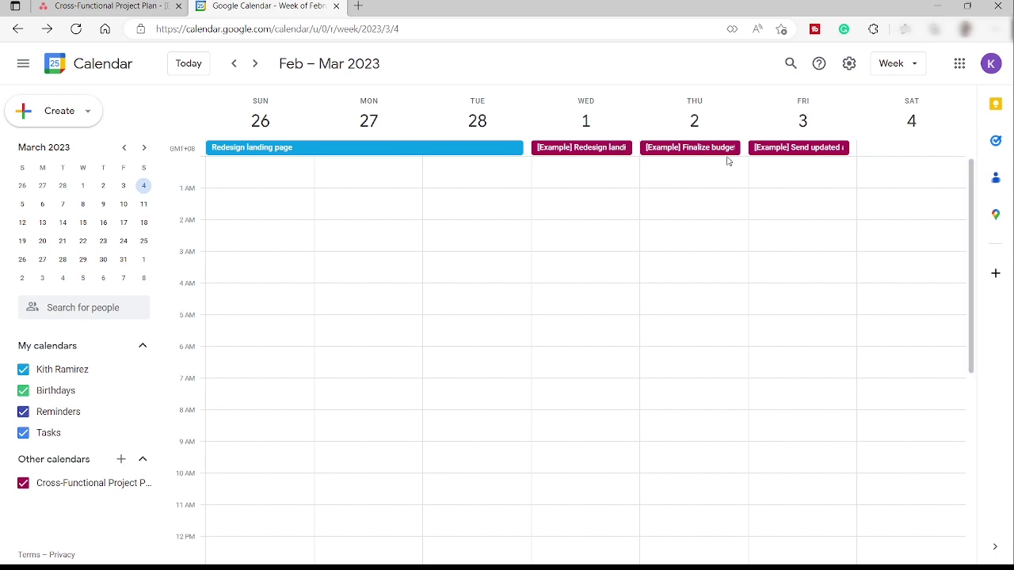
Step: Try to move the "[Example] Send updated attendee list" event to March 4, and compare the week with Asana's project calendar
drag(790, 148, 905, 163)
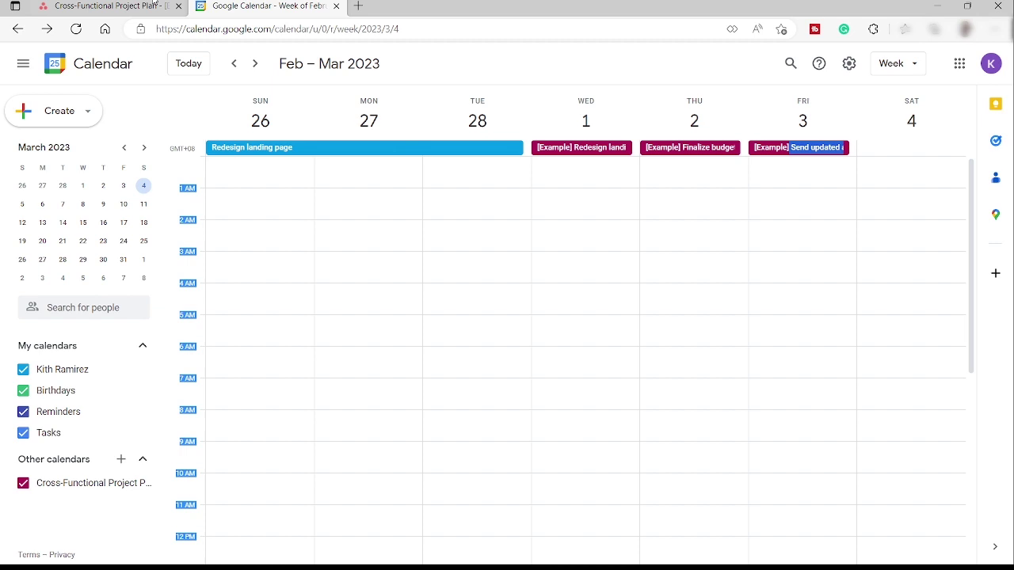
click(114, 5)
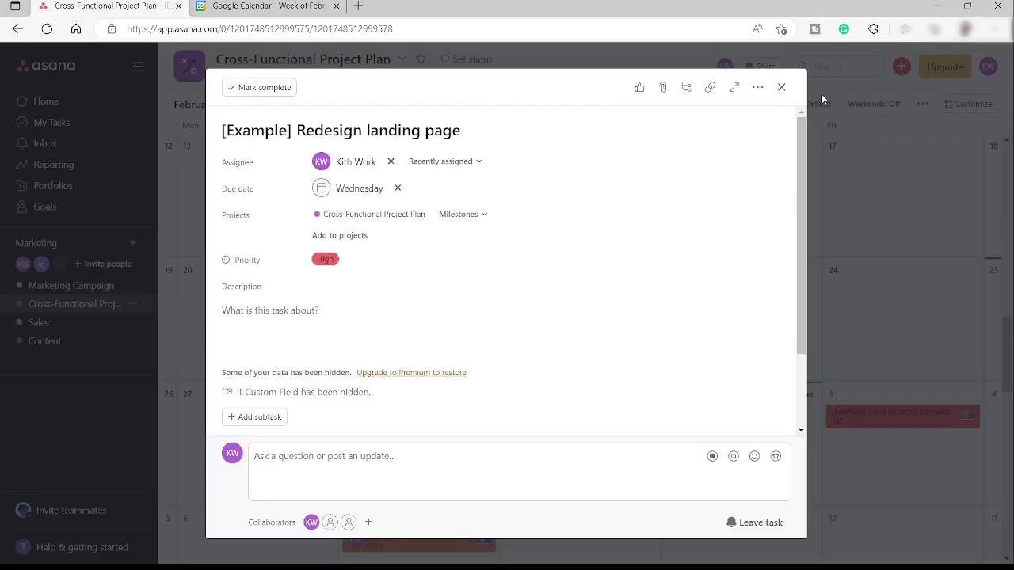
click(781, 87)
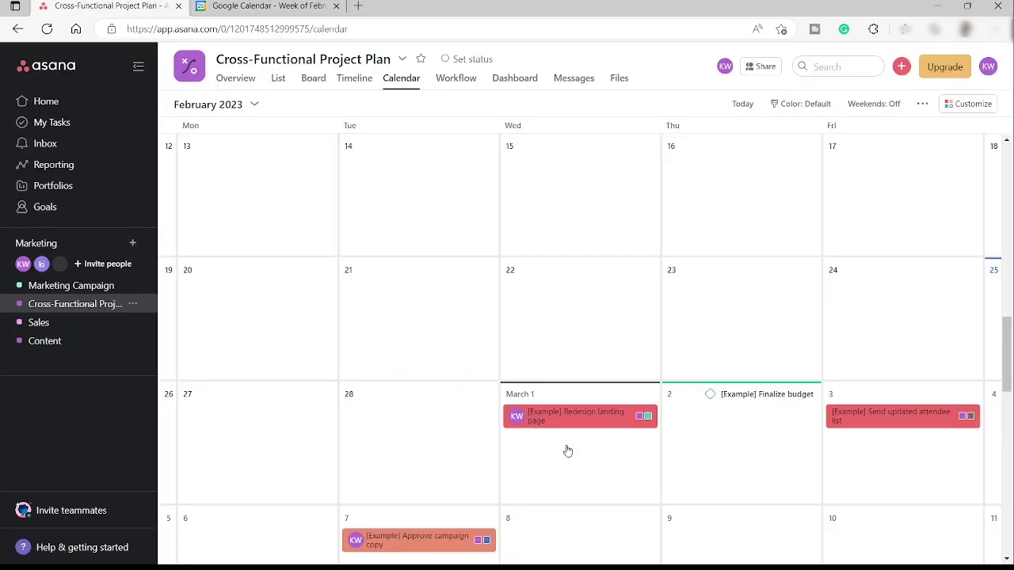
click(247, 5)
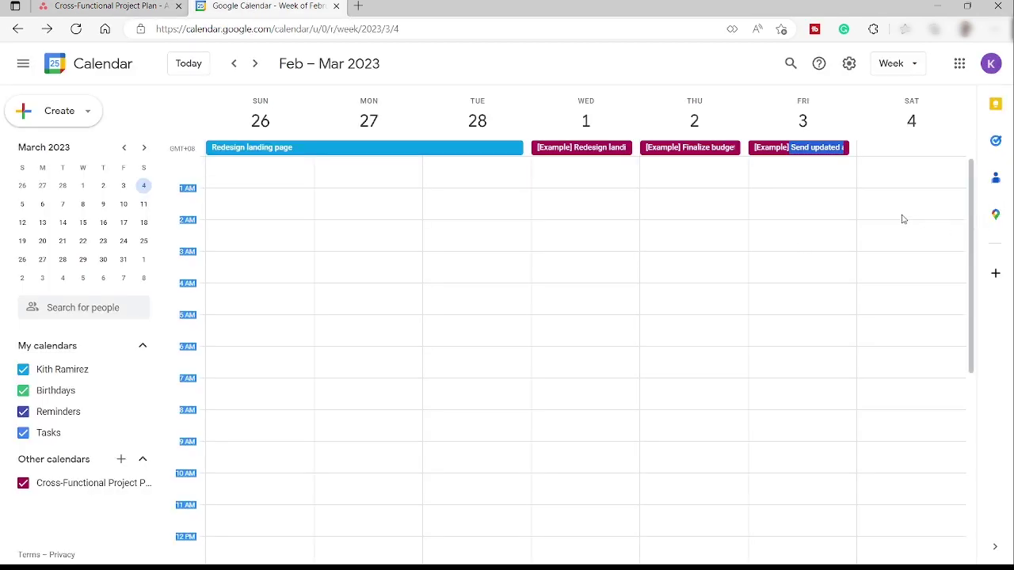